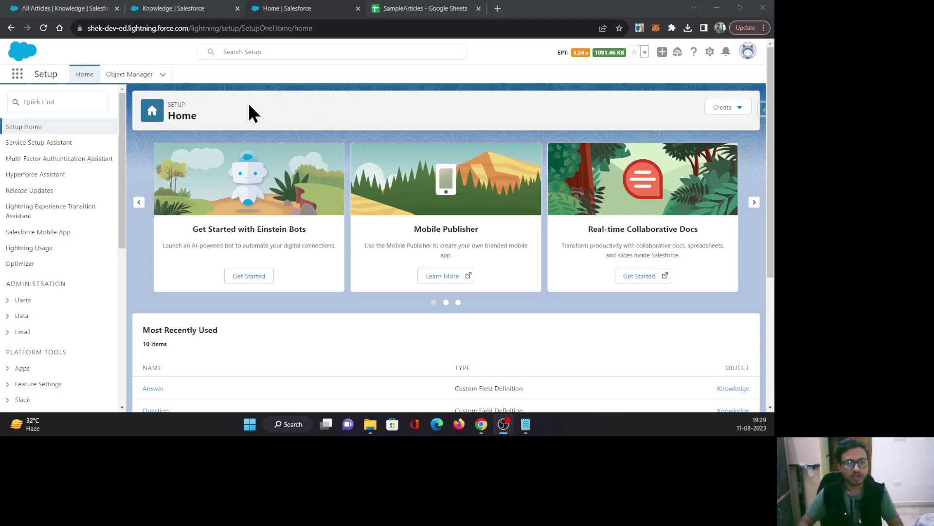
Find the Import Articles page in Setup by searching for "import" and review its instructions for the CSV, parameters, zip and import
left_click(36, 102)
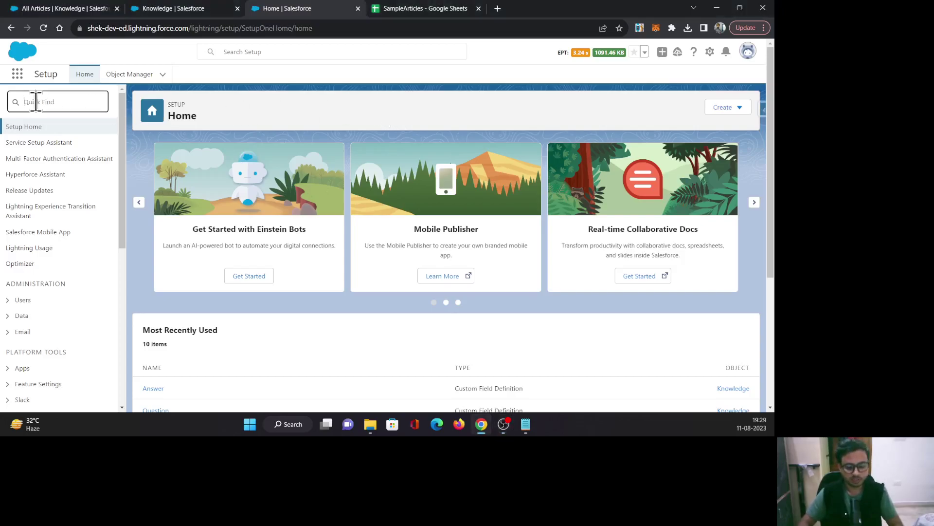
type("import")
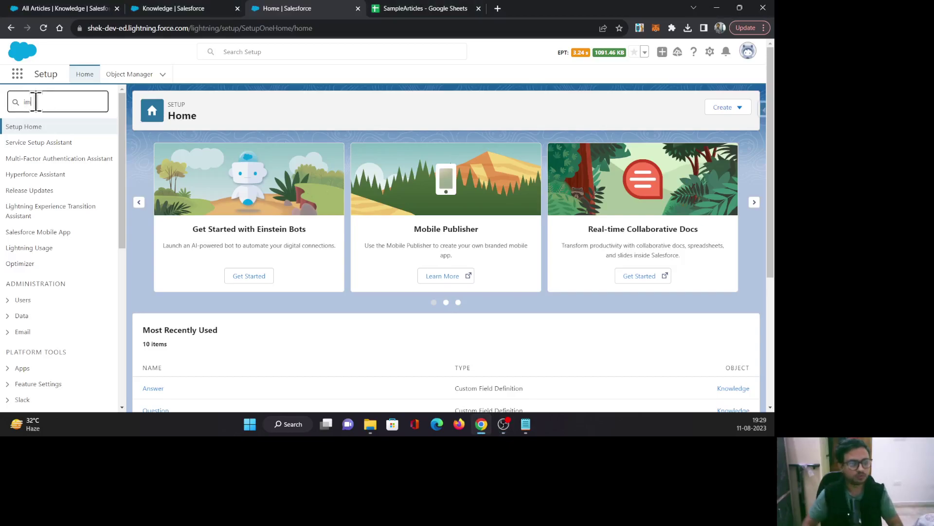
left_click(48, 143)
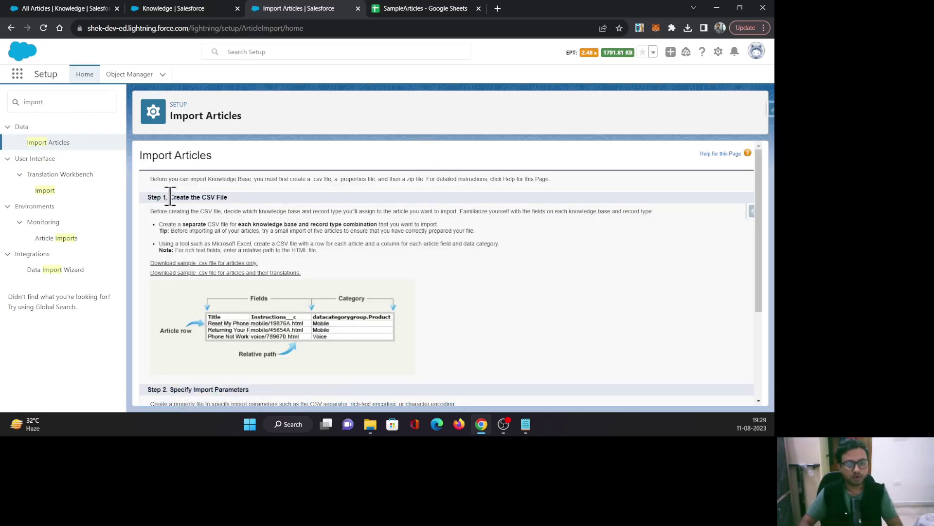
scroll(485, 213, "down", 3)
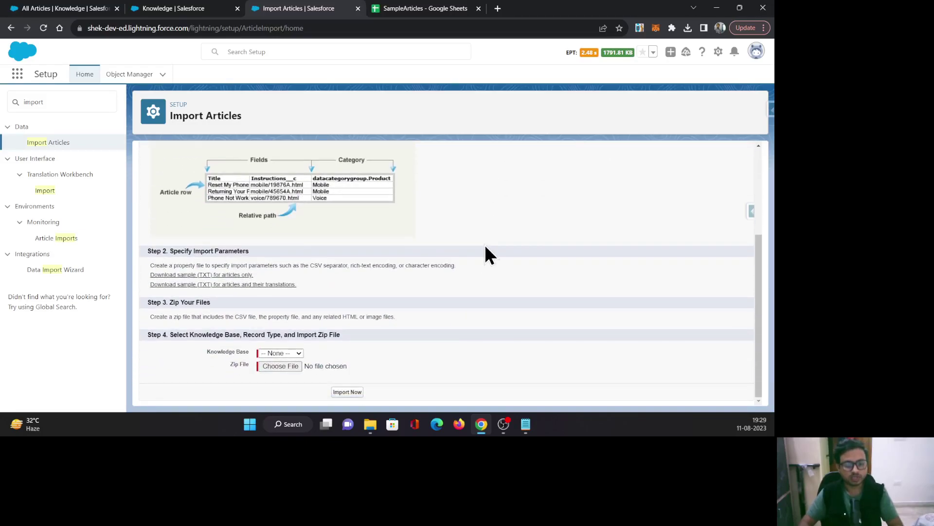
scroll(484, 244, "up", 3)
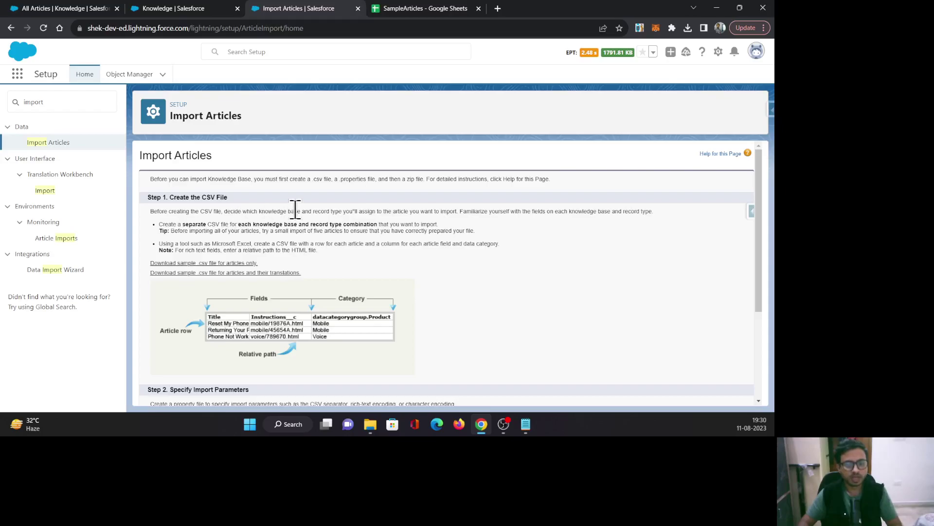
scroll(298, 215, "down", 1)
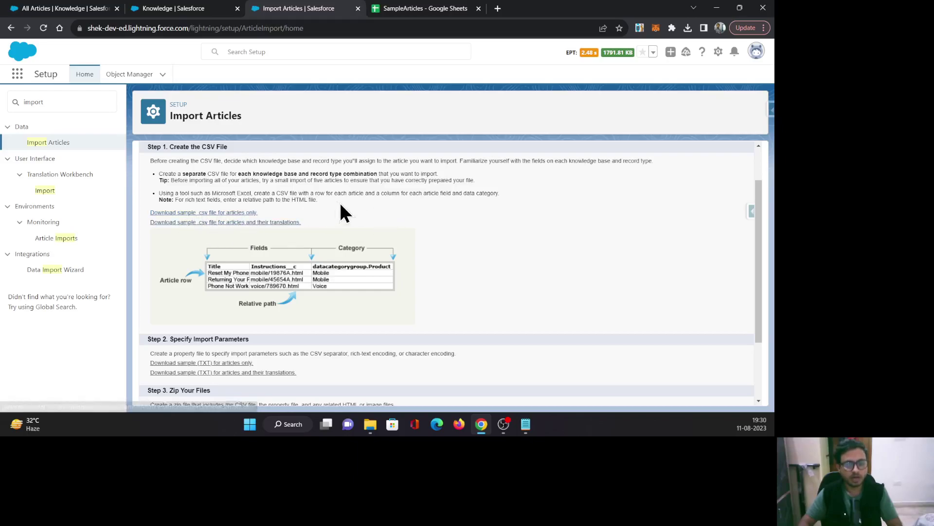
scroll(422, 220, "up", 2)
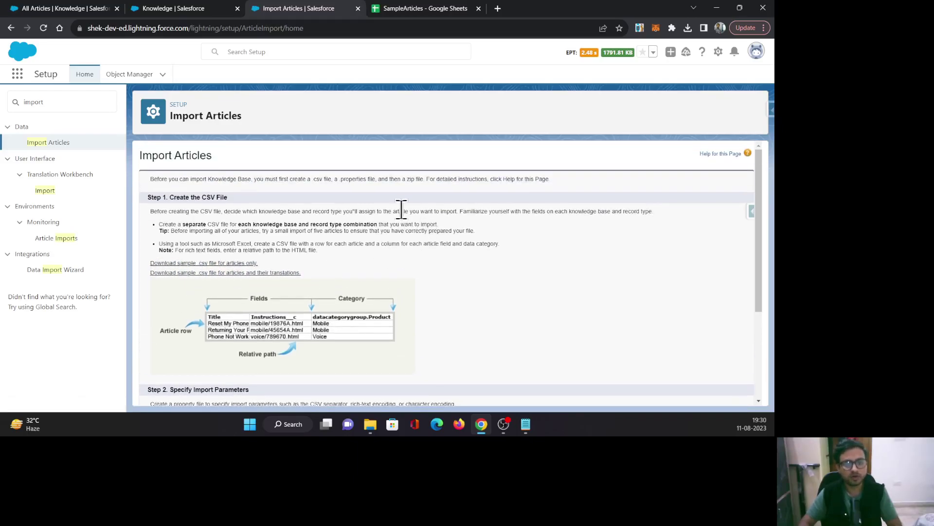
Switch to the SampleArticles spreadsheet and review its Title, Summary, URLName, Question__c, Answer__c and RecordTypeId columns
left_click(422, 12)
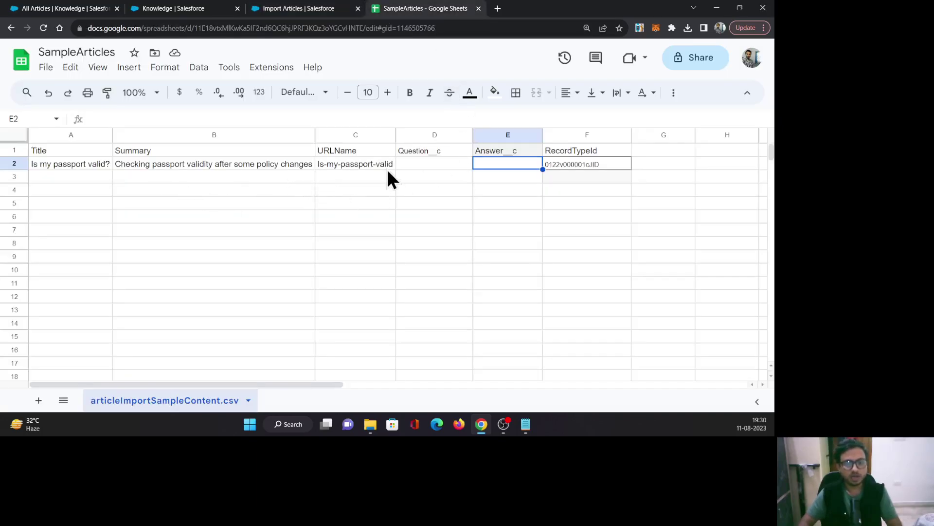
left_click_drag(52, 148, 565, 162)
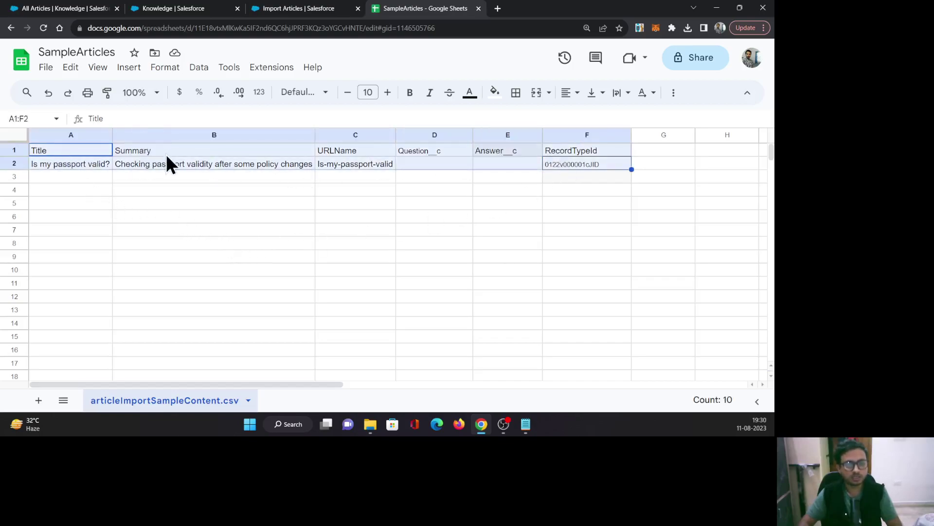
left_click(343, 152)
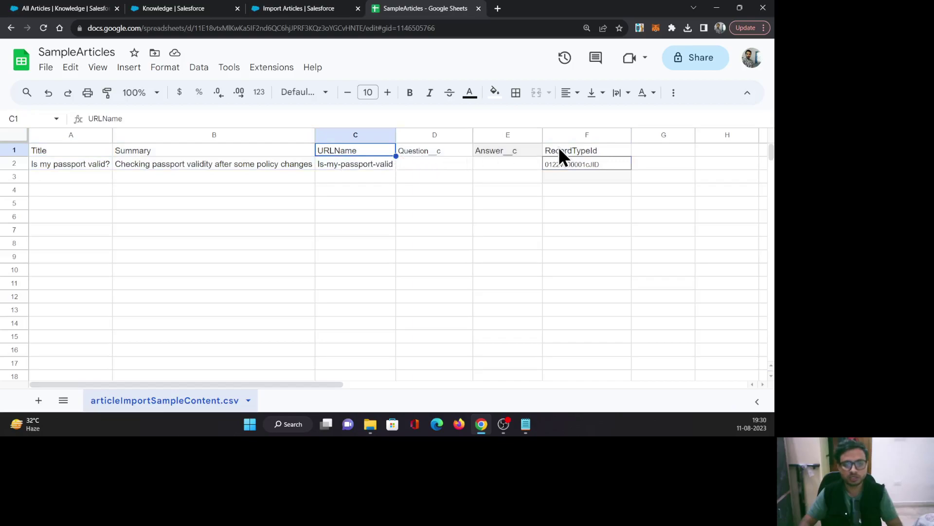
left_click_drag(78, 152, 378, 167)
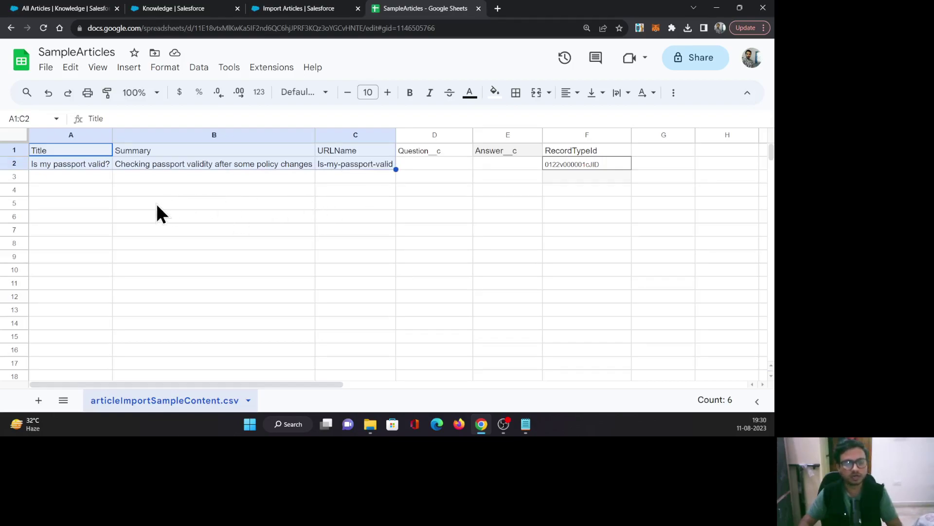
left_click(328, 176)
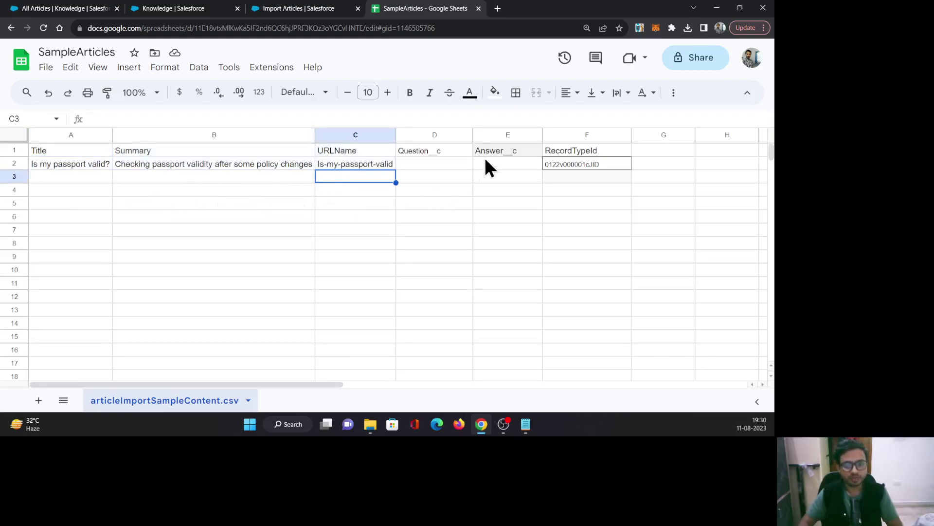
left_click_drag(420, 148, 516, 150)
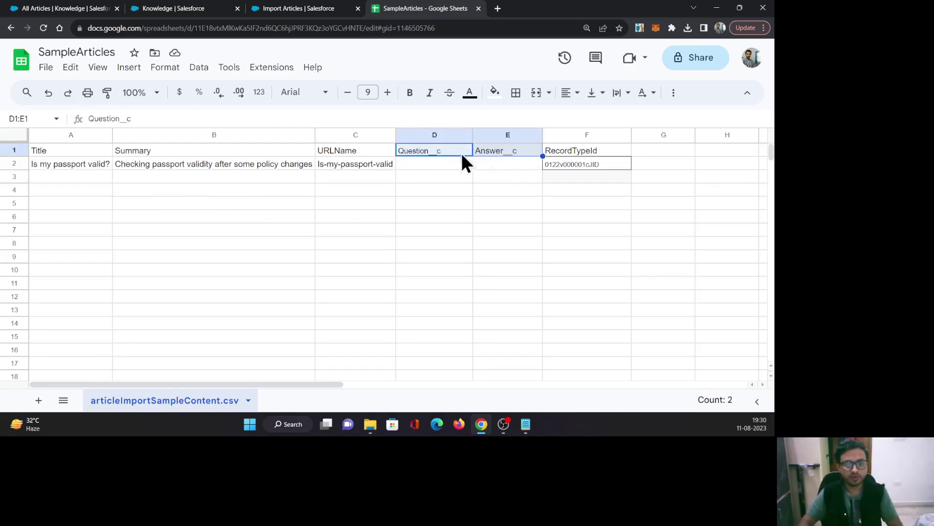
Look up the Question and Answer fields of the Knowledge object in Salesforce, filtering by "ques" and "ans", to check their data types
left_click(161, 9)
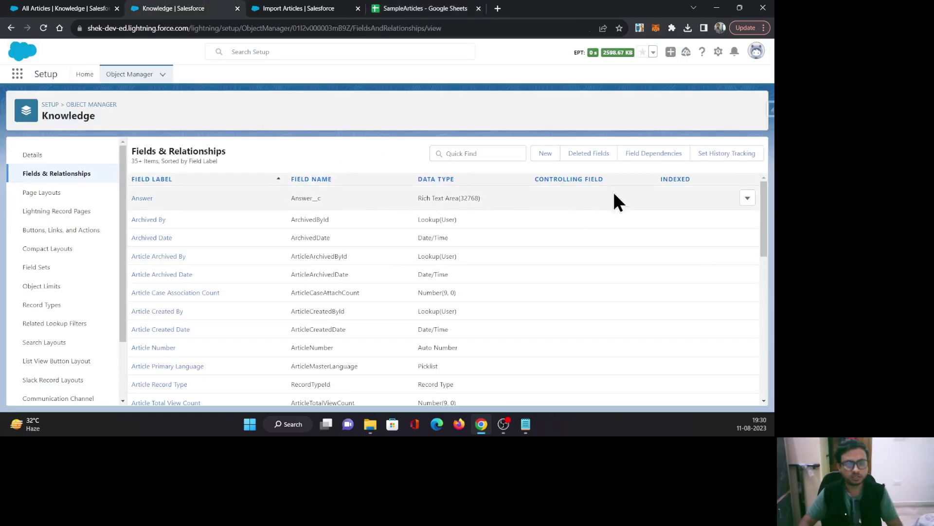
left_click(496, 151)
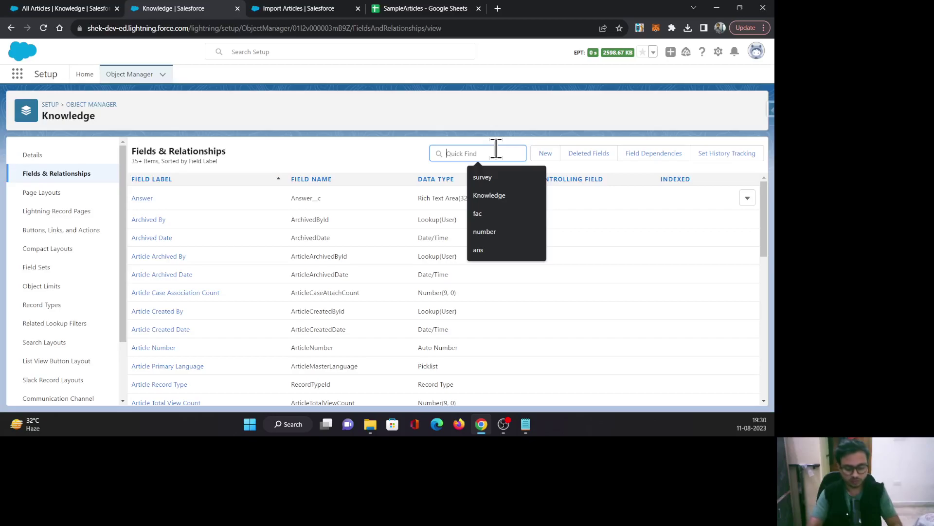
type("ques")
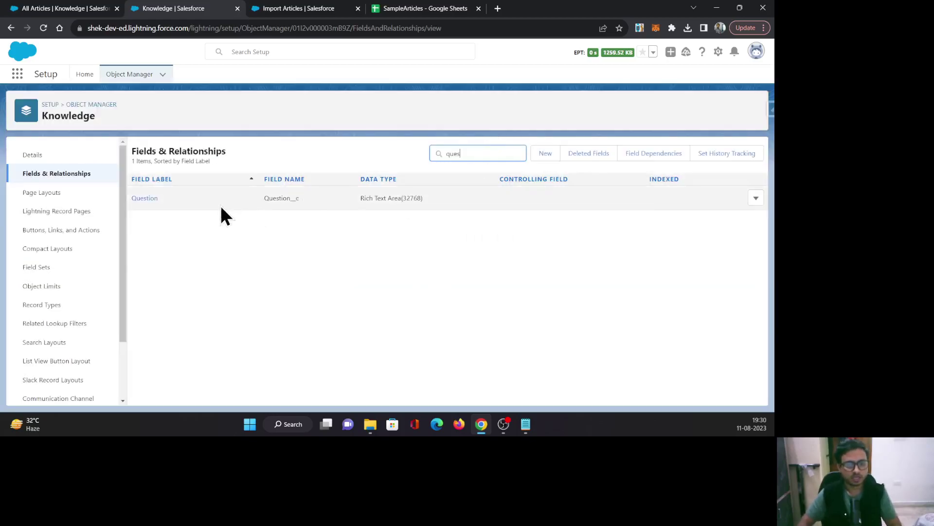
double_click(453, 154)
type("ans")
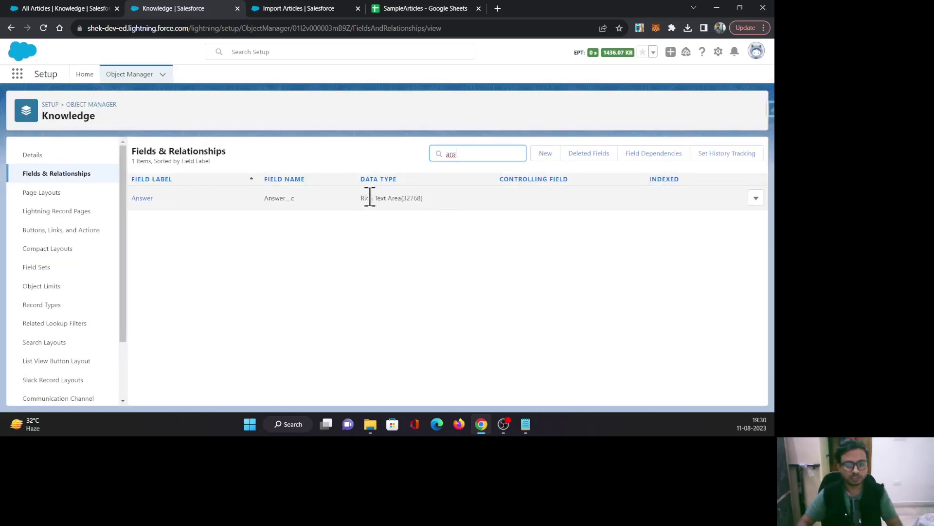
Return to the Import Articles instructions and read the note about relative HTML file paths for rich text fields
left_click(288, 10)
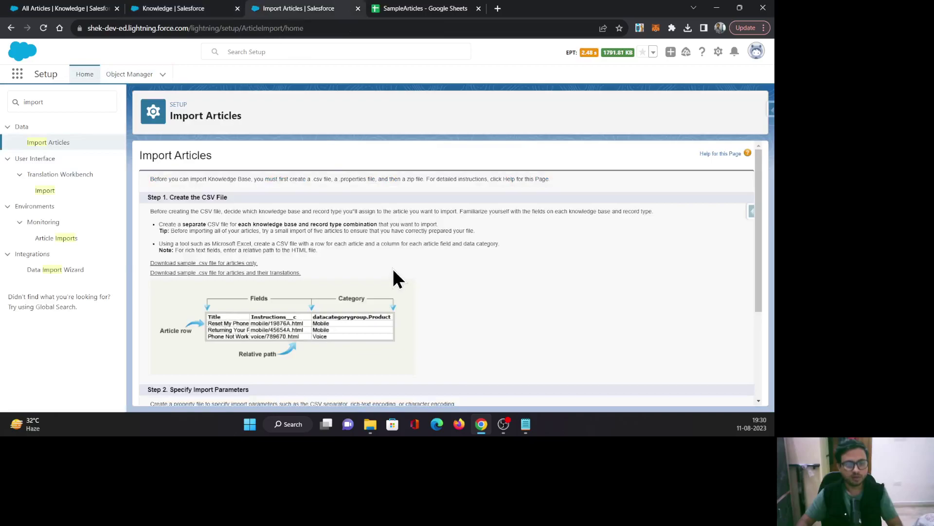
left_click_drag(175, 249, 319, 250)
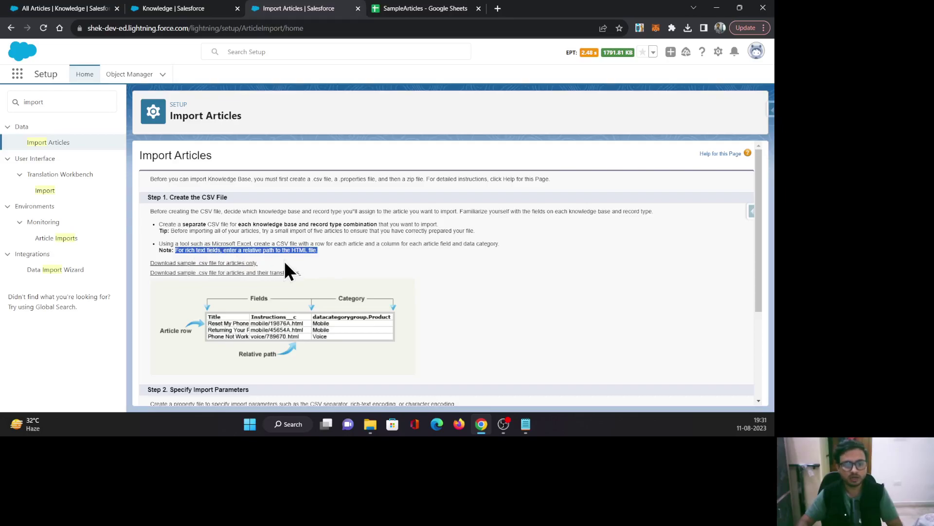
left_click(334, 256)
Go back to the SampleArticles spreadsheet and examine the Question__c and Answer__c cells in row 2
left_click(404, 8)
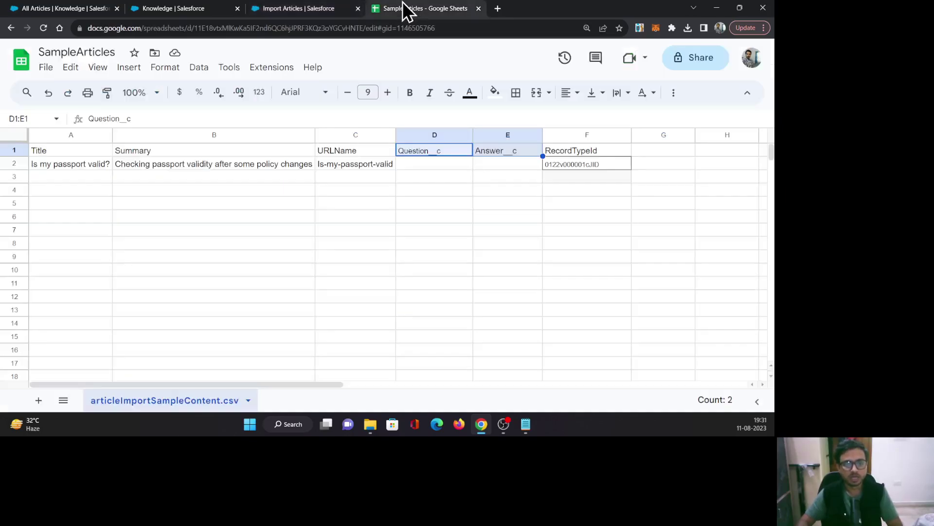
left_click(423, 164)
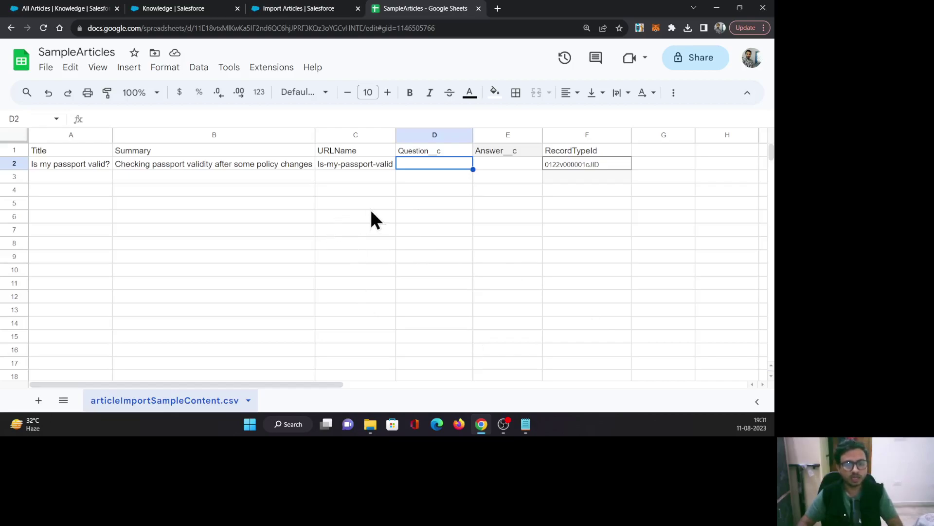
left_click(506, 165)
left_click(437, 165)
left_click(504, 164)
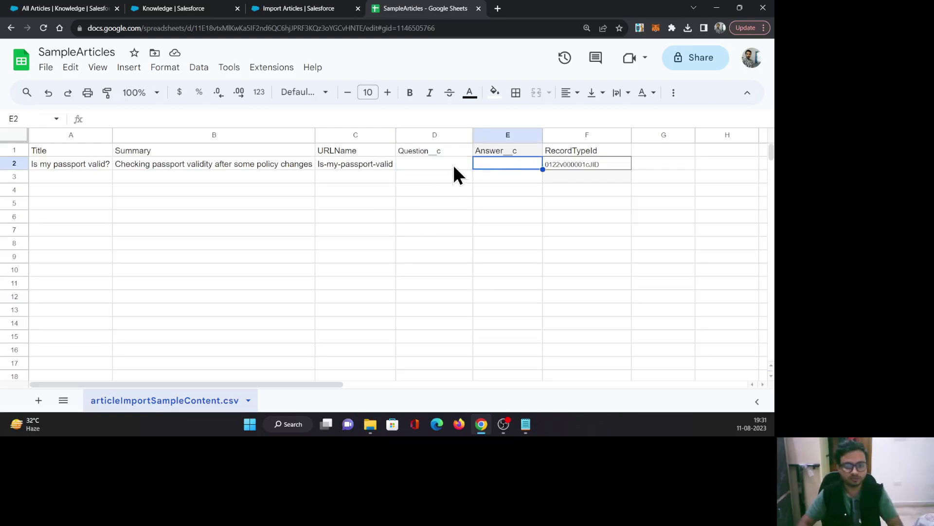
left_click(454, 165)
Switch to File Explorer, create a folder named Data inside Sample Articles Load, and open it
left_click(373, 421)
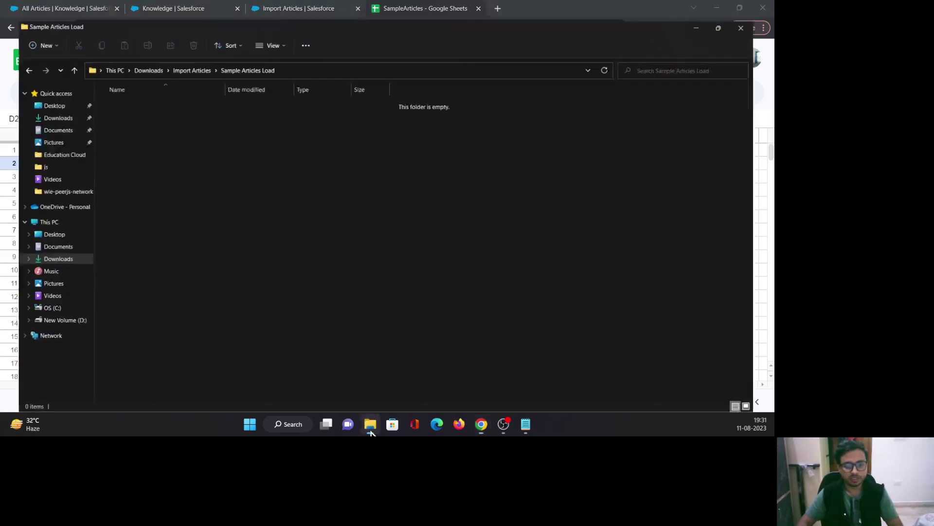
right_click(197, 114)
left_click(175, 115)
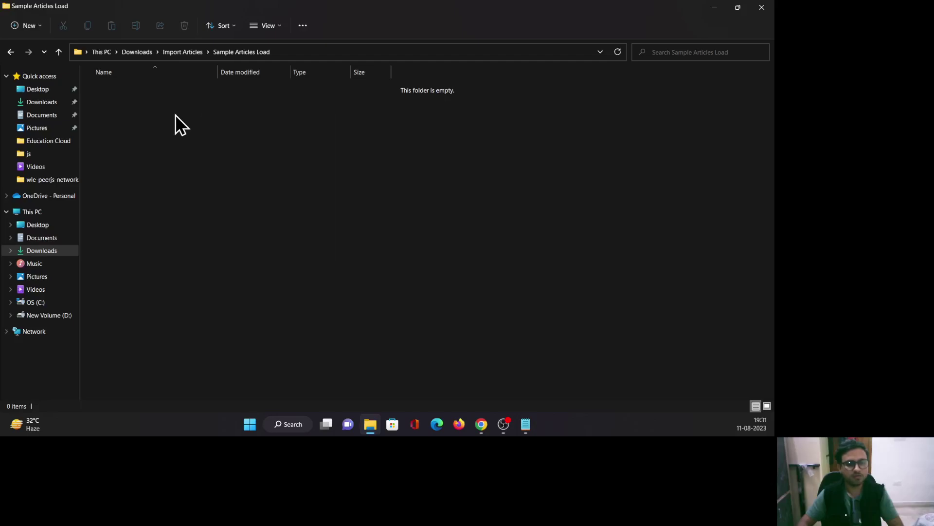
right_click(175, 115)
mouse_move(240, 193)
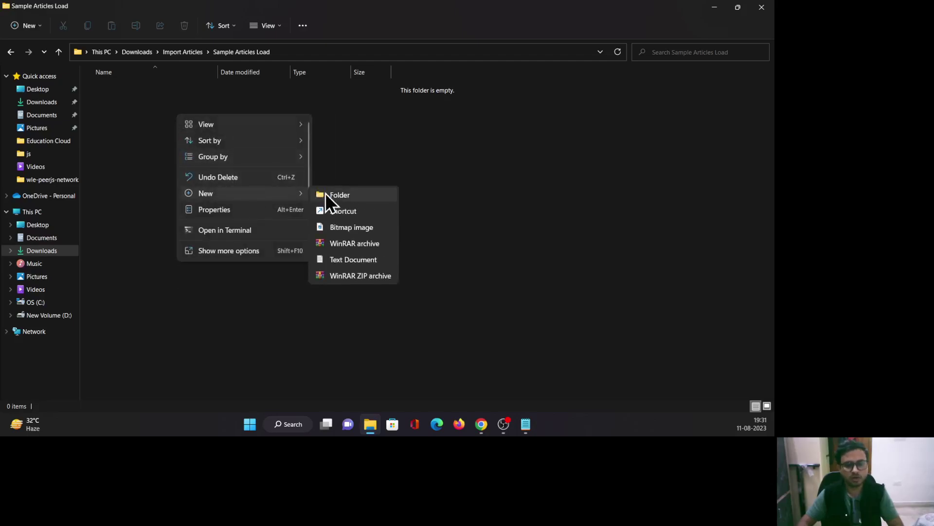
left_click(335, 195)
type("Data")
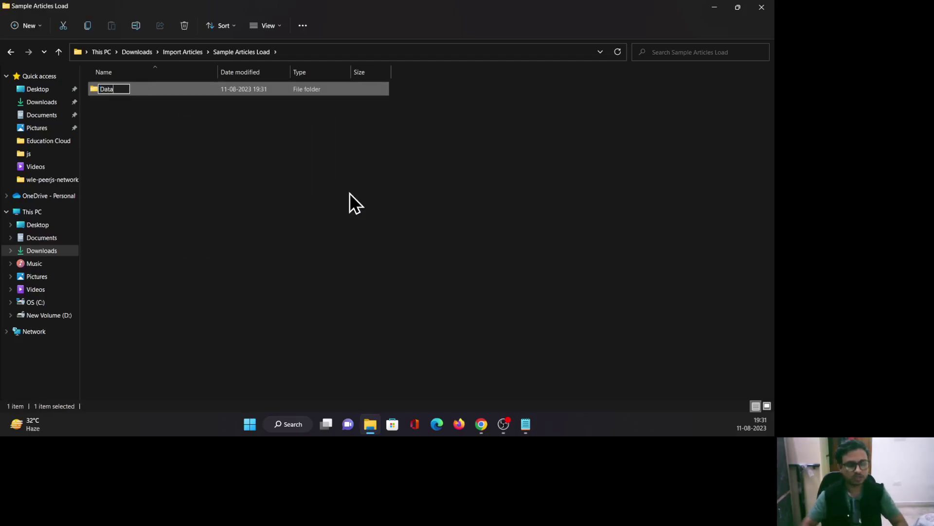
left_click(349, 194)
double_click(130, 90)
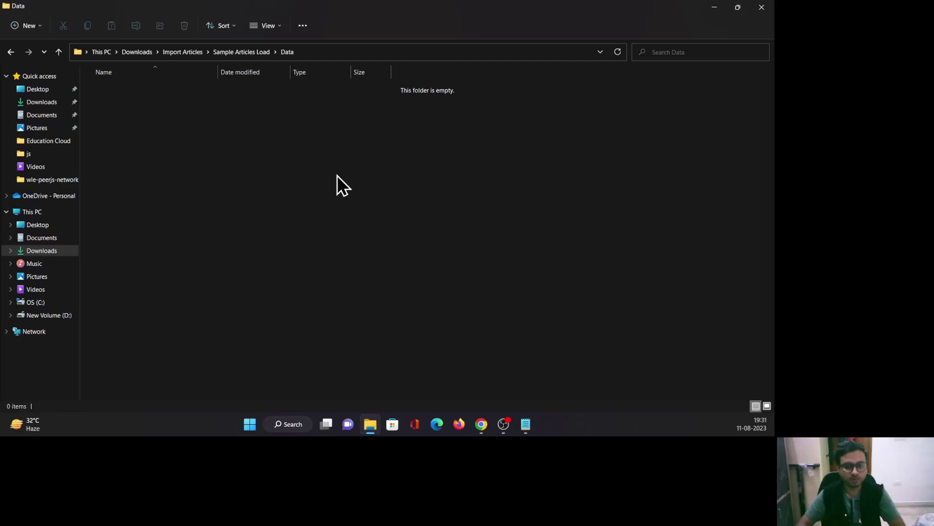
Switch to Notepad and write the HTML paragraph "<p>This is Question</p>" in the untitled file
left_click(525, 424)
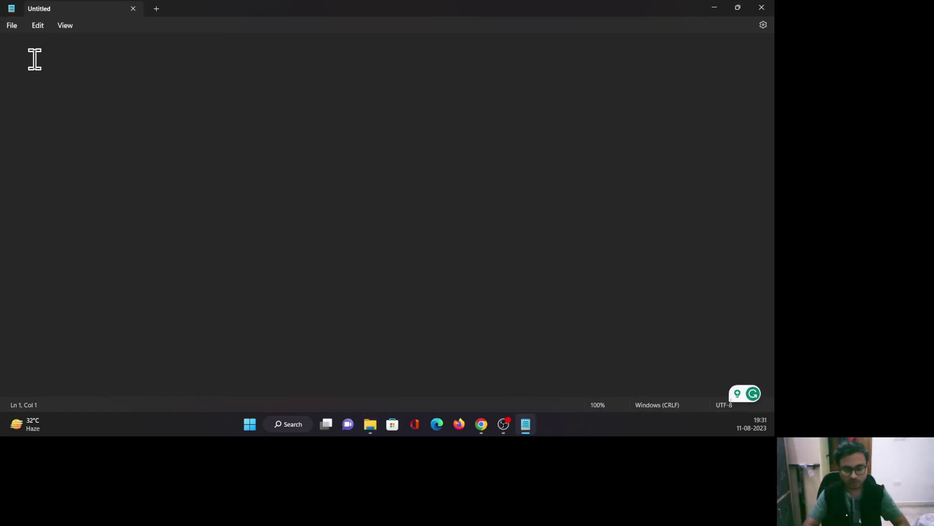
type("<p></P")
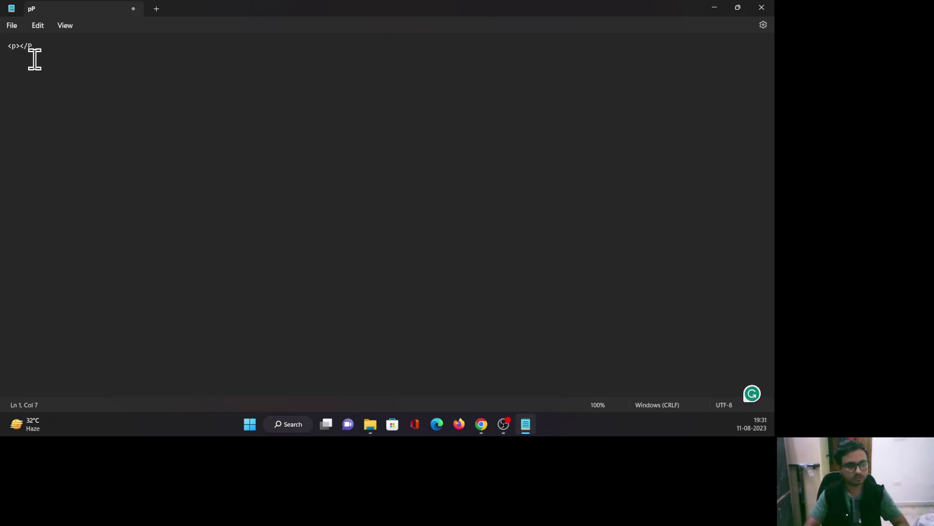
key("BackSpace")
type("p>")
key("Left")
key("Left")
key("Left")
key("Left")
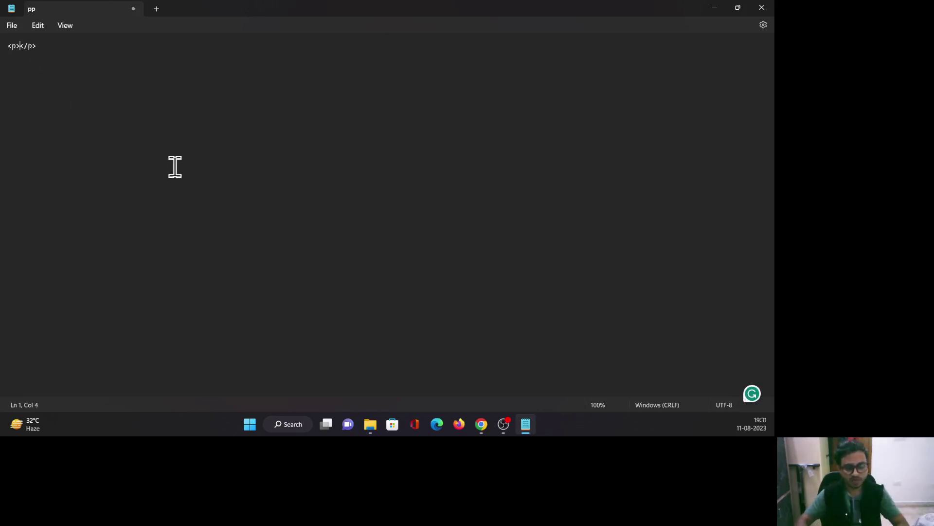
type("This i")
type("s Ques")
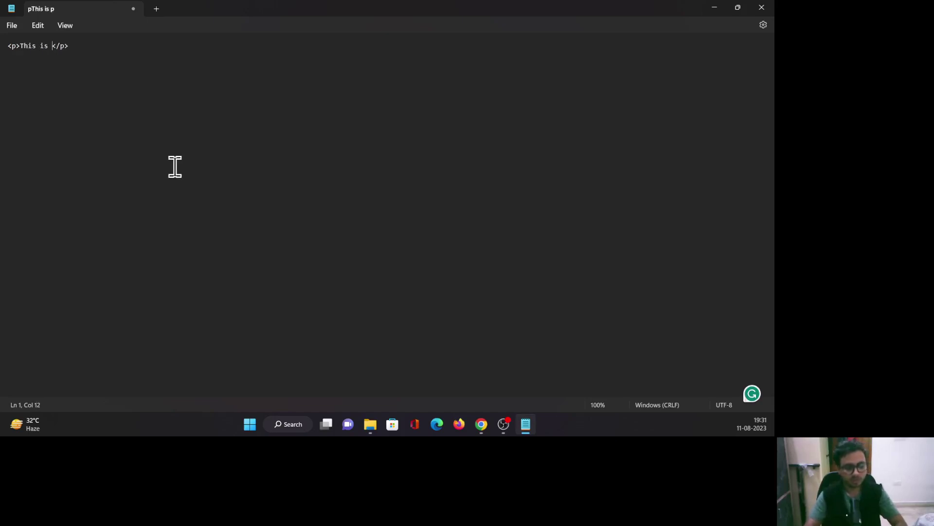
type("tion")
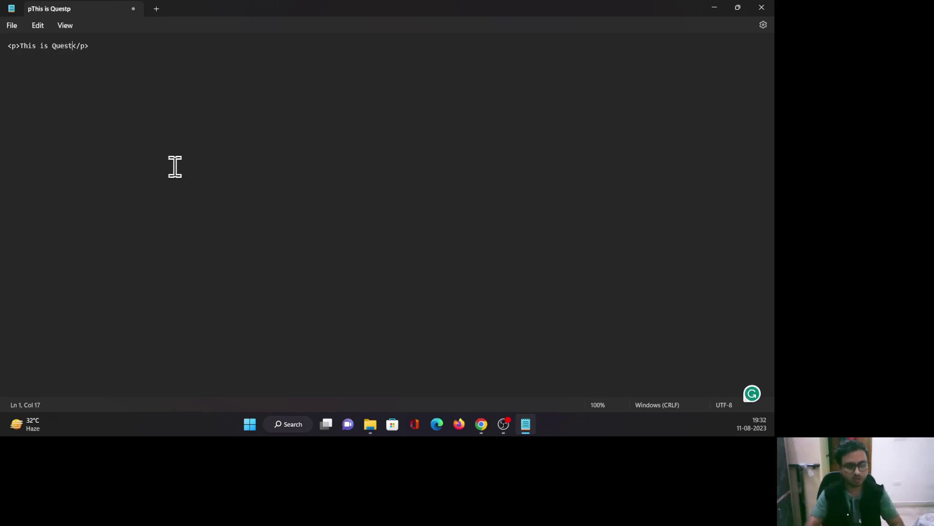
key("End")
Start saving the question file under a new name and browse to Downloads > Import Articles > Sample Articles Load > Data
left_click(12, 25)
left_click(32, 104)
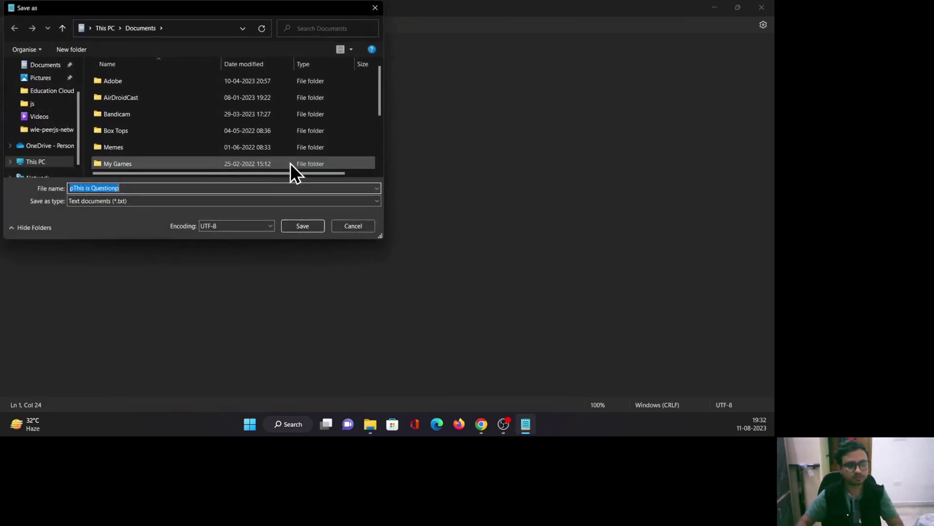
scroll(46, 73, "up", 1)
left_click(45, 78)
double_click(173, 103)
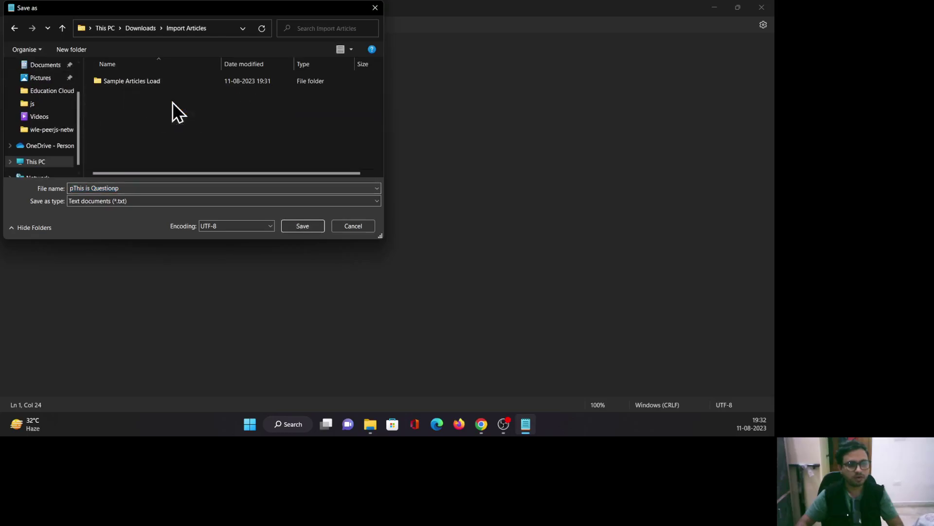
double_click(116, 84)
double_click(123, 81)
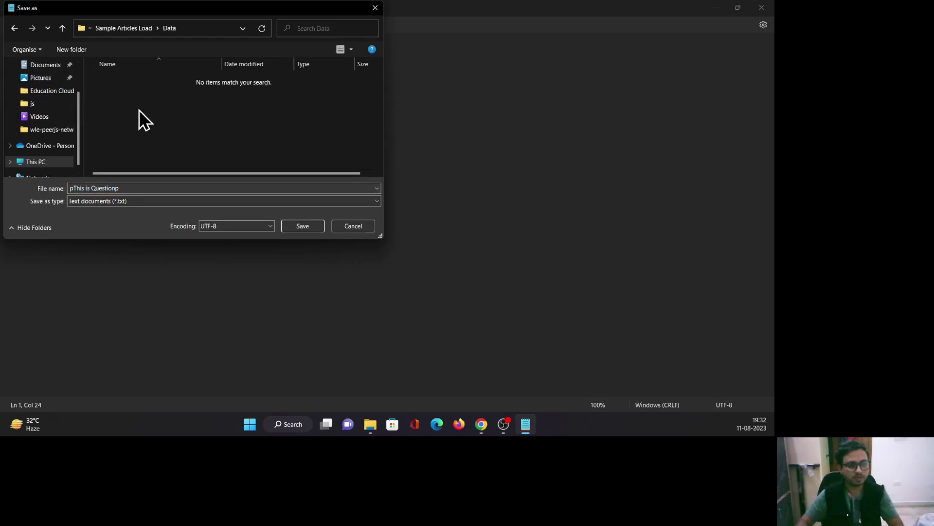
Save the question paragraph as Question.html with the file type set to All files
triple_click(132, 189)
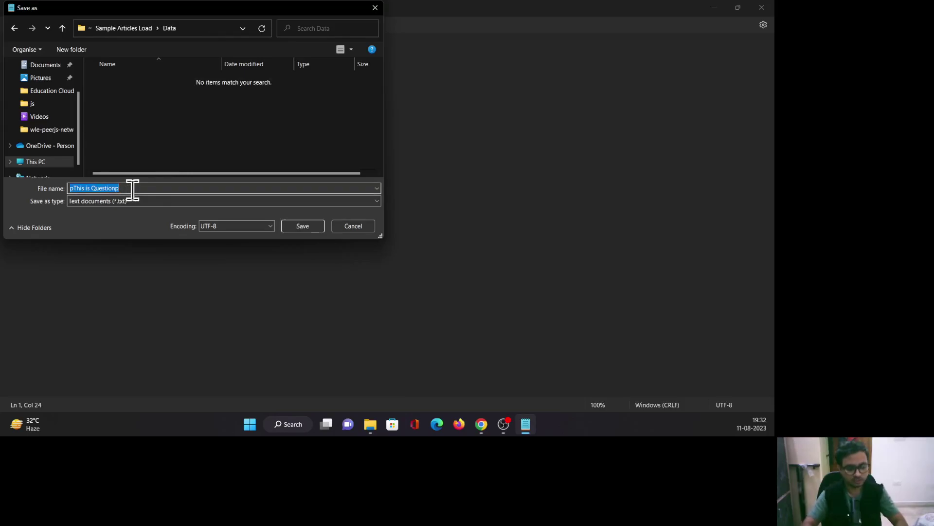
type("Quest")
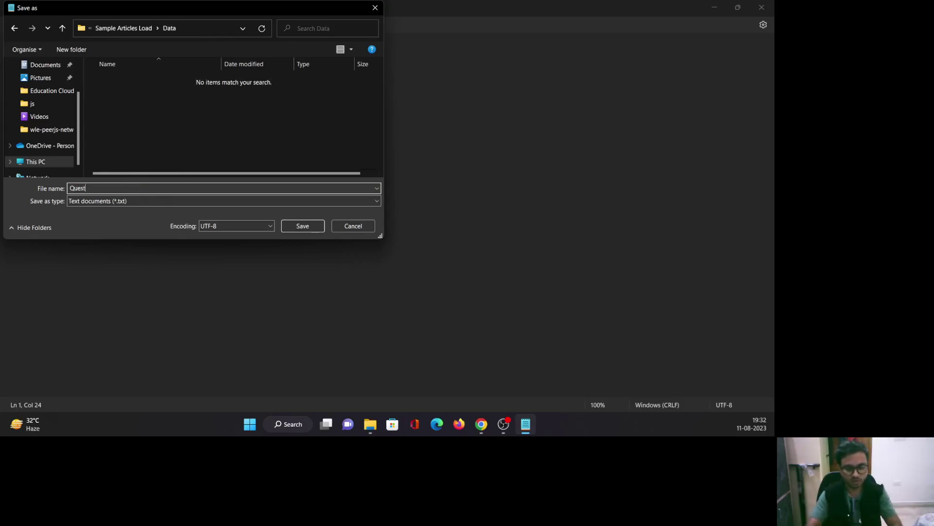
type("ion.html")
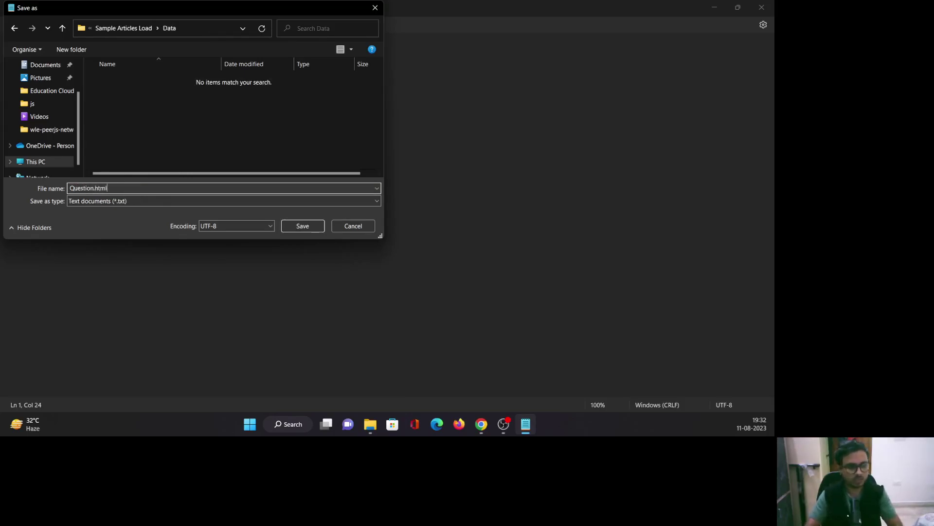
left_click(128, 202)
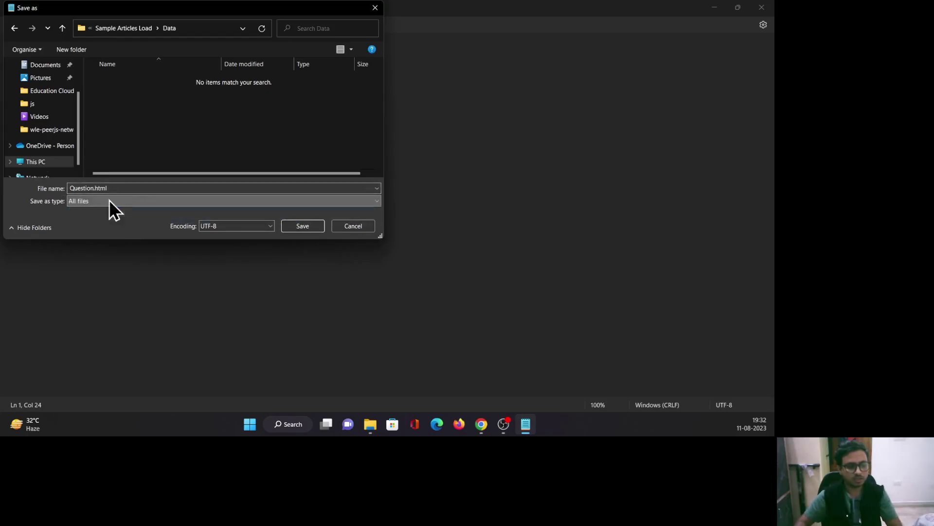
left_click(127, 218)
left_click(303, 225)
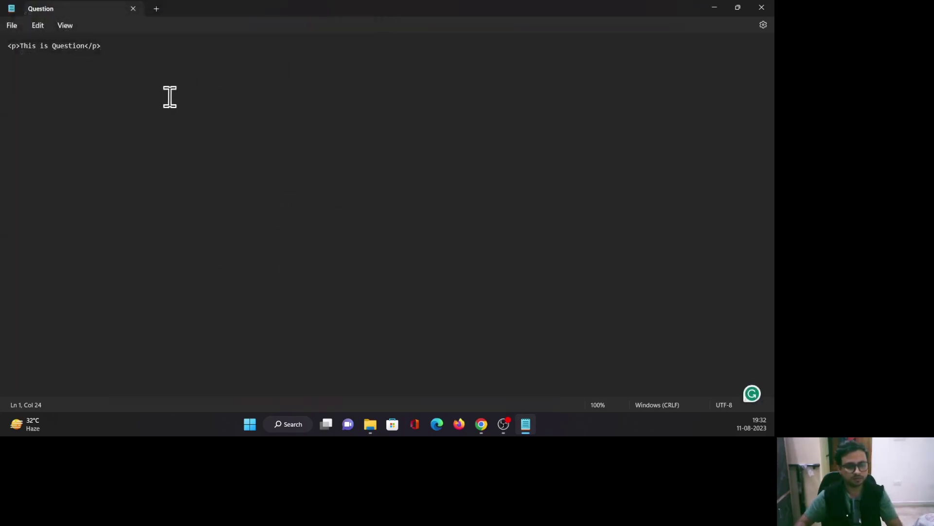
Copy the question paragraph into a new untitled file and change it to "<p>This is Answer</p>"
left_click(156, 9)
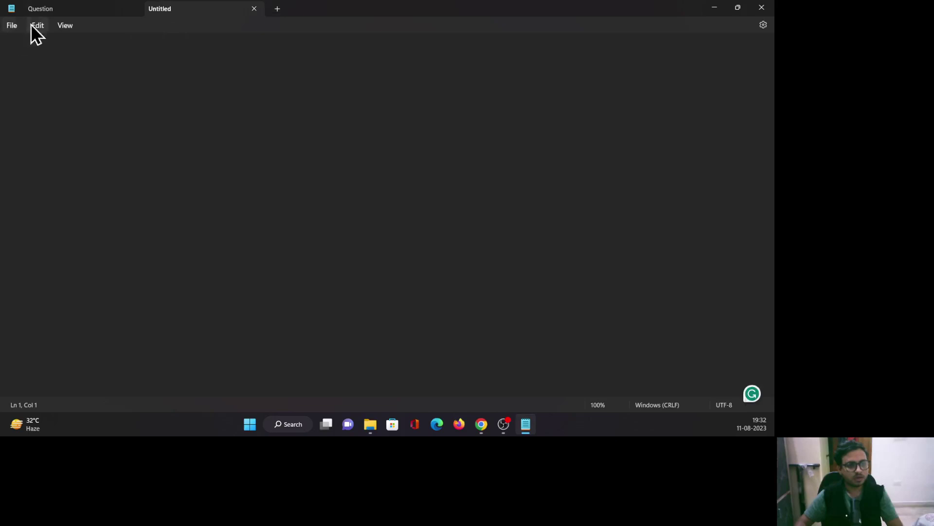
left_click(112, 9)
key("ctrl+a")
key("ctrl+c")
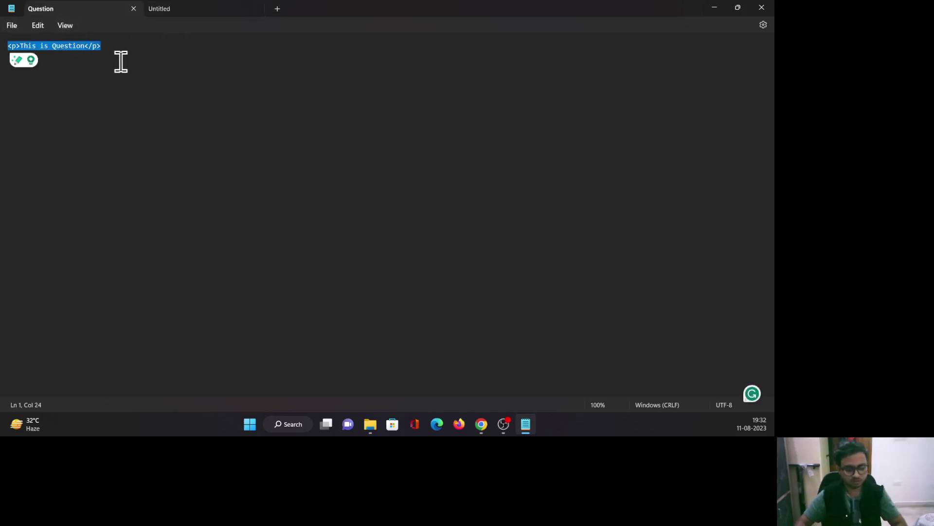
left_click(165, 11)
key("ctrl+v")
double_click(75, 46)
type("Answer")
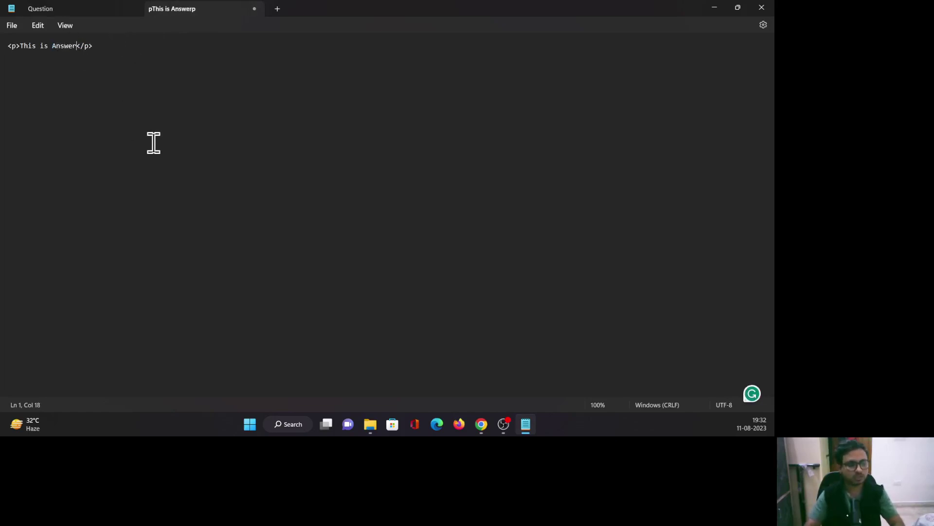
Save the answer paragraph as Answer.html in the Data folder with the file type set to All files
key("ctrl+s")
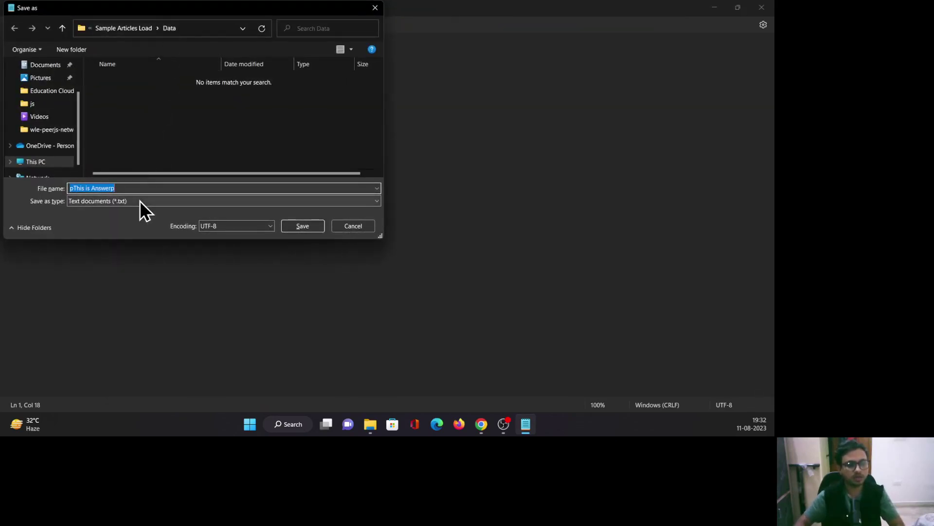
type("Answer.h")
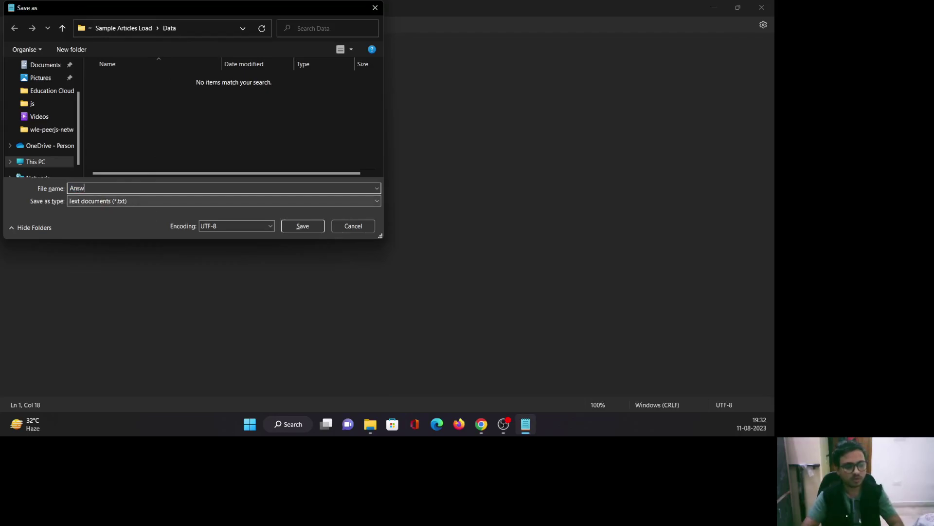
type("tml")
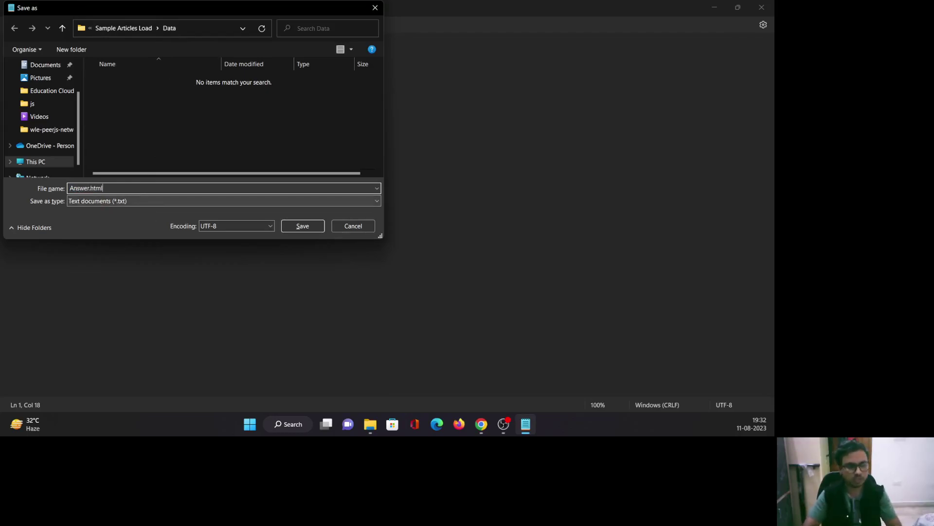
left_click(199, 202)
left_click(161, 218)
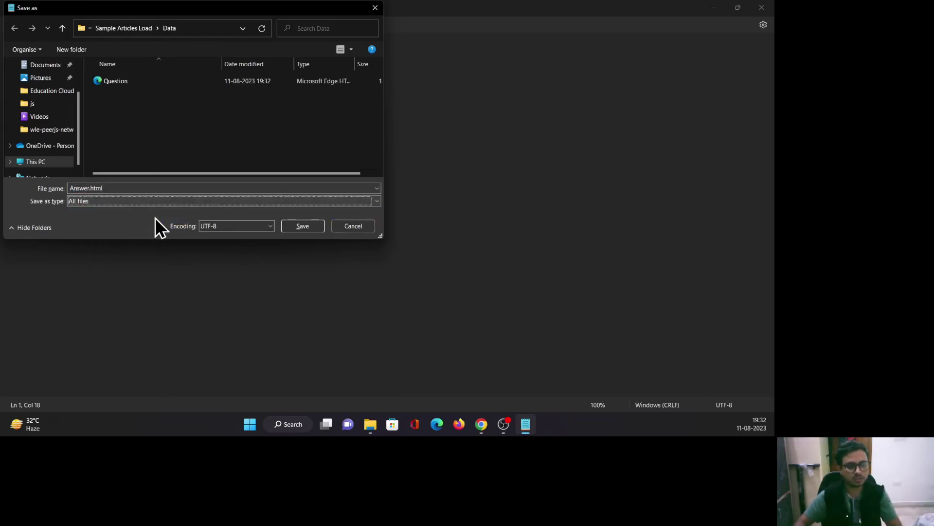
left_click(317, 229)
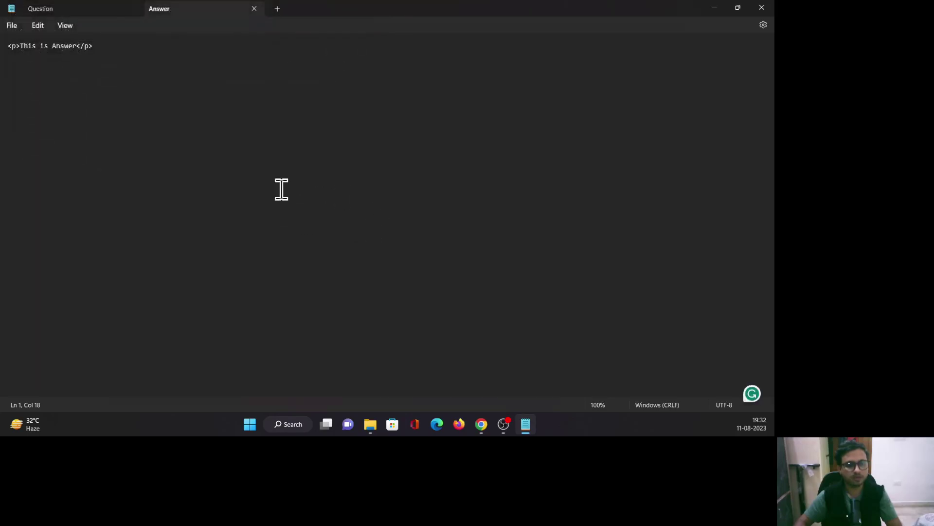
Switch to File Explorer and check the HTML files in the Data folder and its place inside Sample Articles Load
left_click(371, 427)
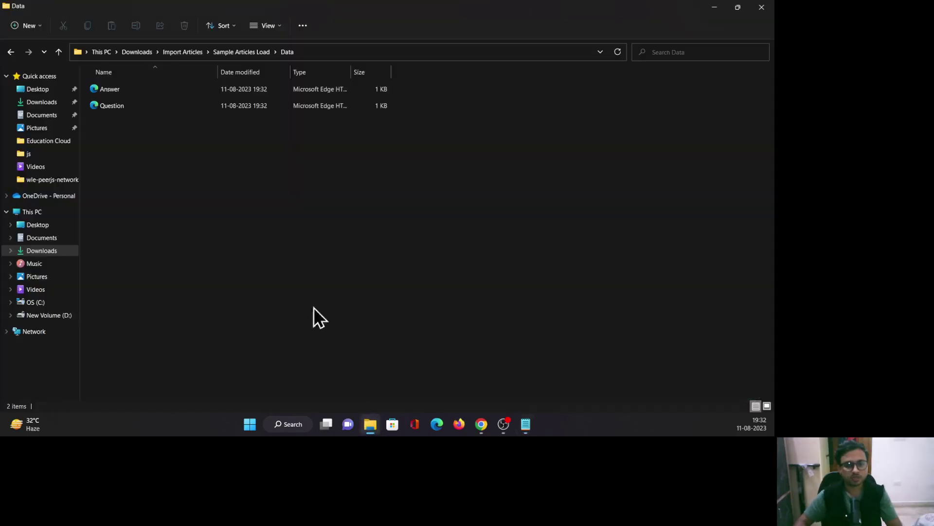
left_click(250, 55)
double_click(151, 91)
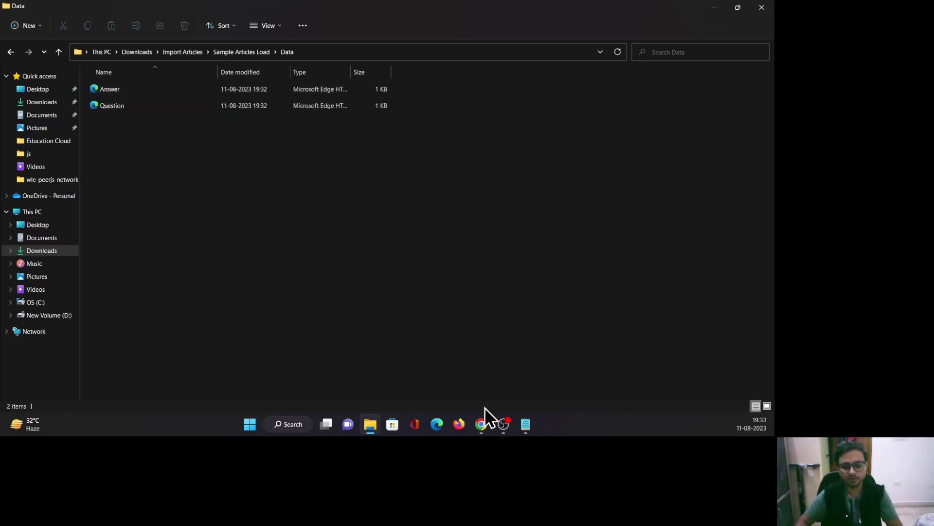
Switch to the SampleArticles spreadsheet in Chrome and enter Data/Question.html as the Question__c value in D2
left_click(482, 423)
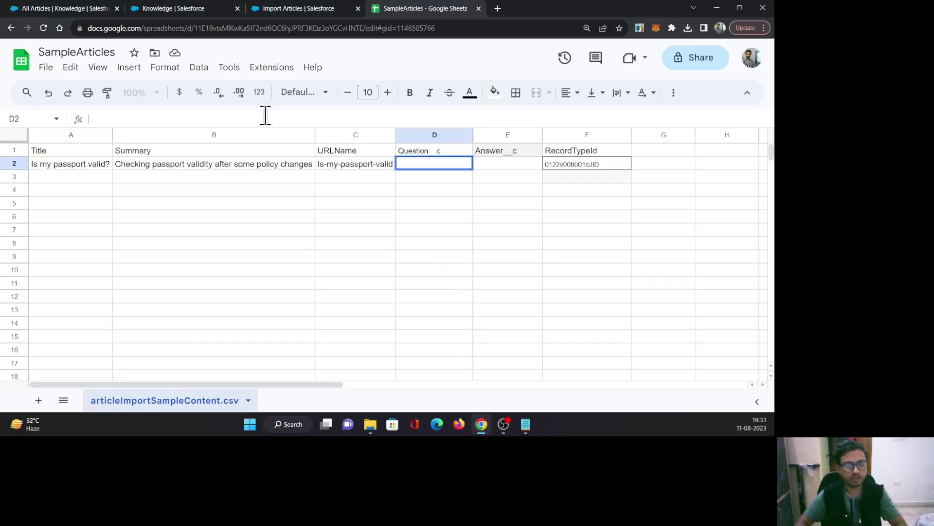
type("Data")
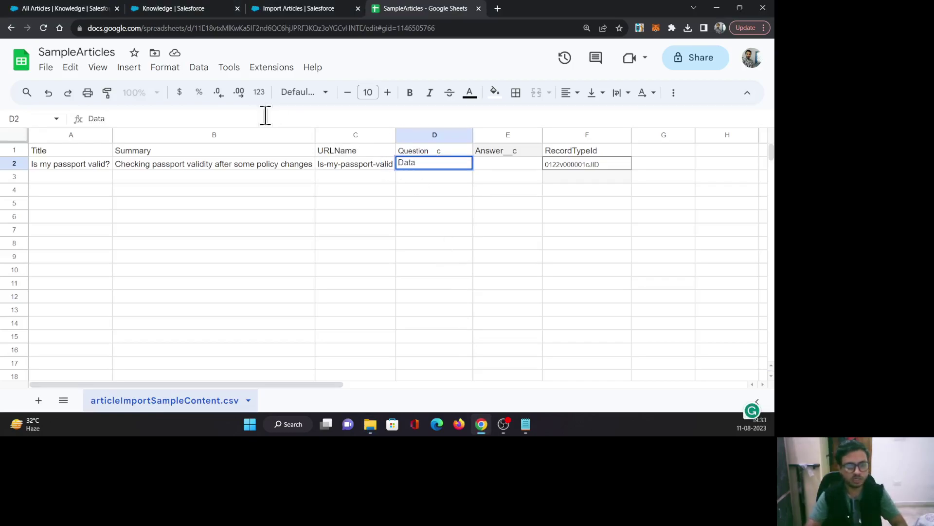
type("/Q")
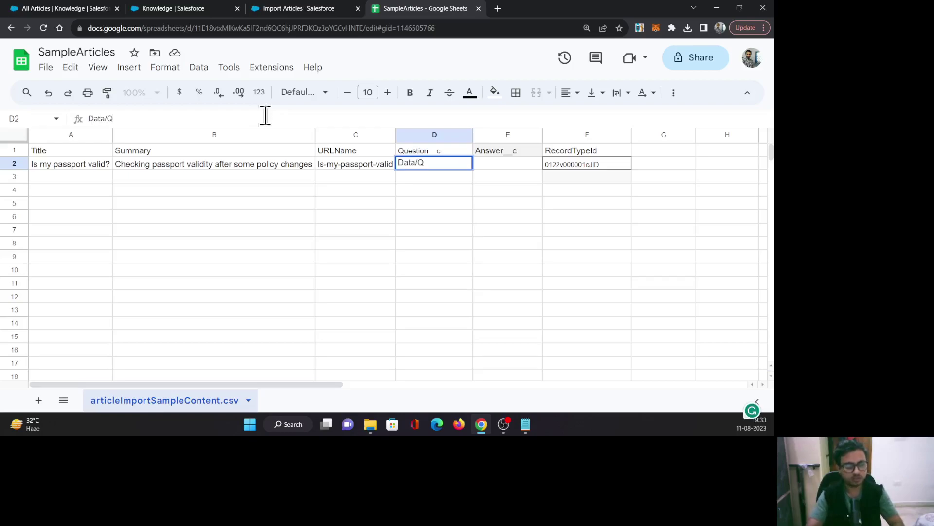
type("uestion.html")
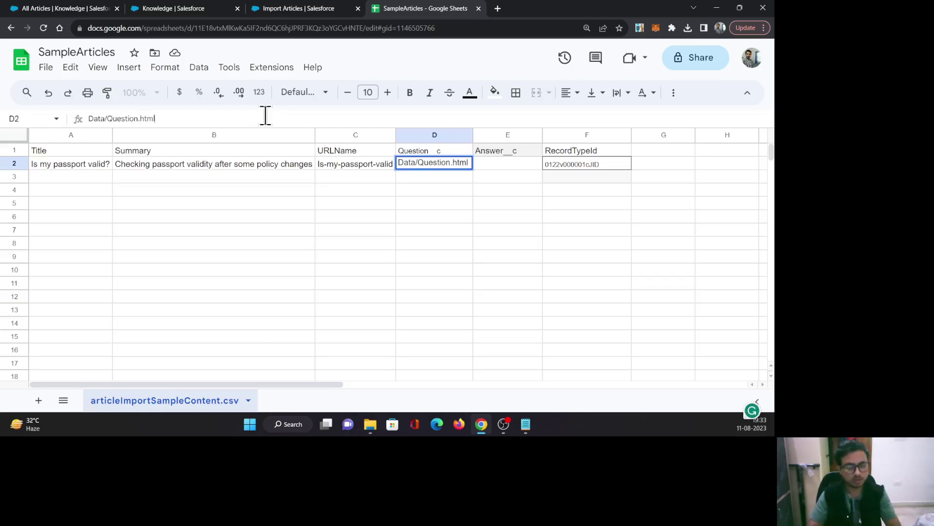
Enter Data/Answer.html as the Answer__c value in E2 and fit the Answer__c column to its contents
left_click(500, 166)
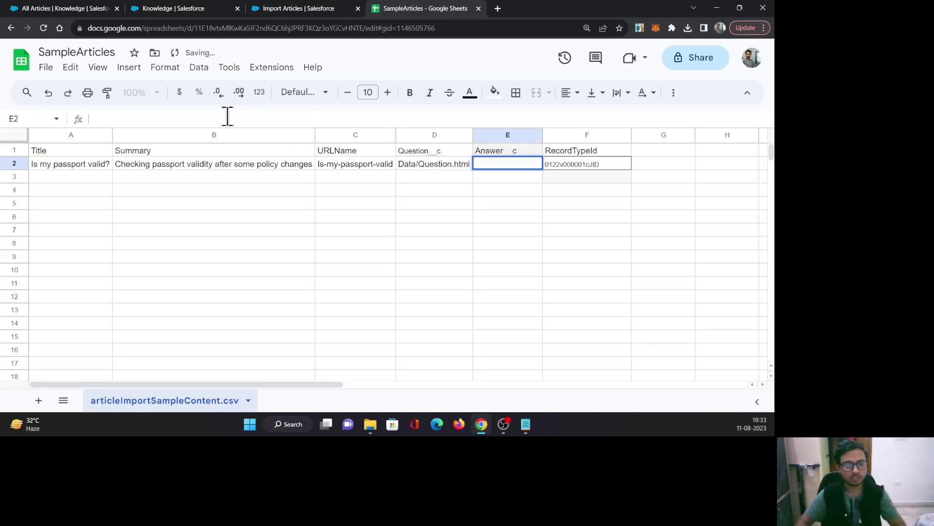
type("Data/")
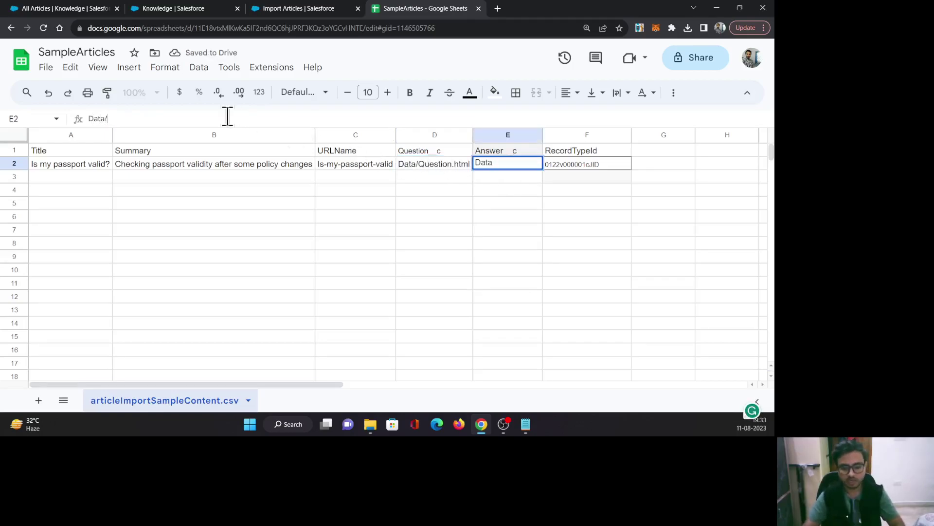
type("Ans")
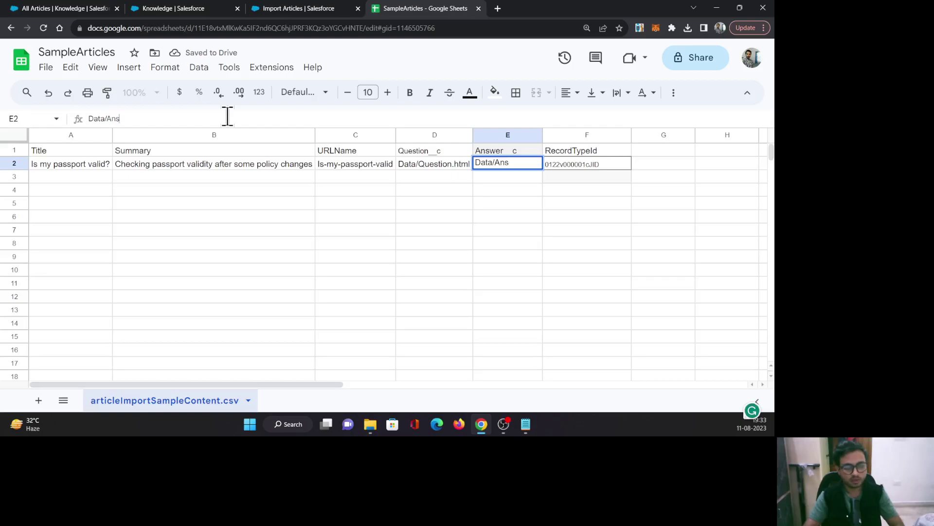
type("wer.html")
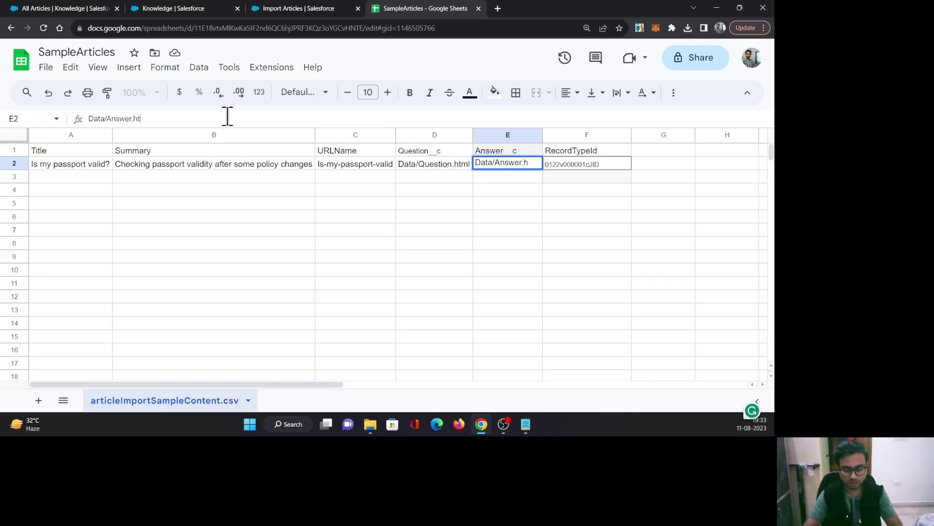
left_click(444, 216)
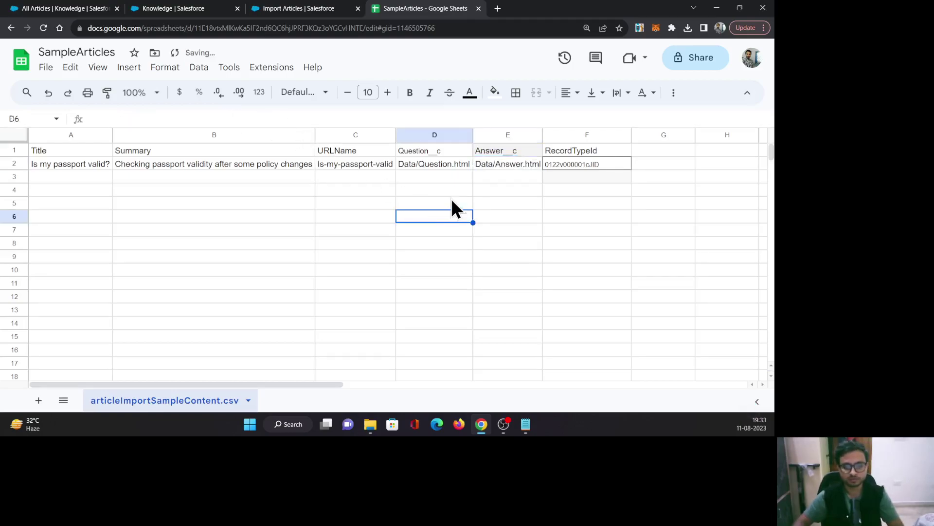
left_click(473, 135)
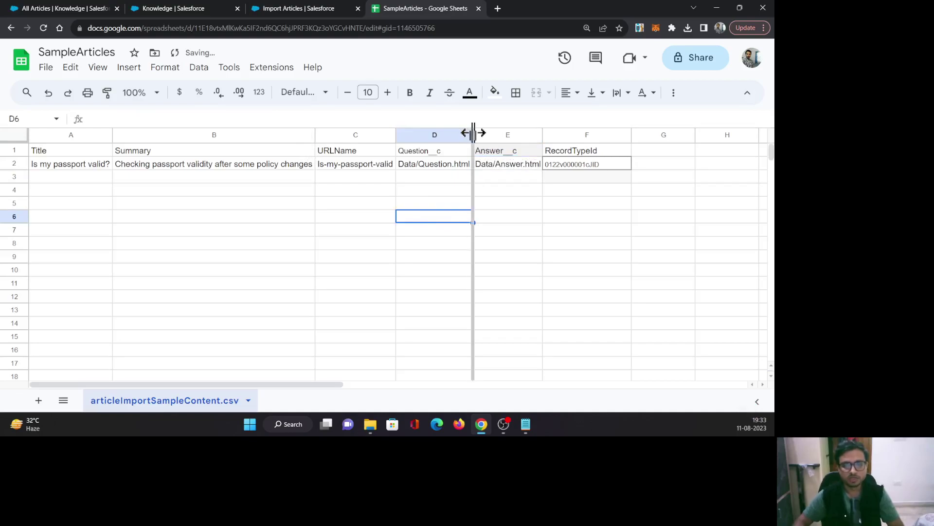
double_click(542, 140)
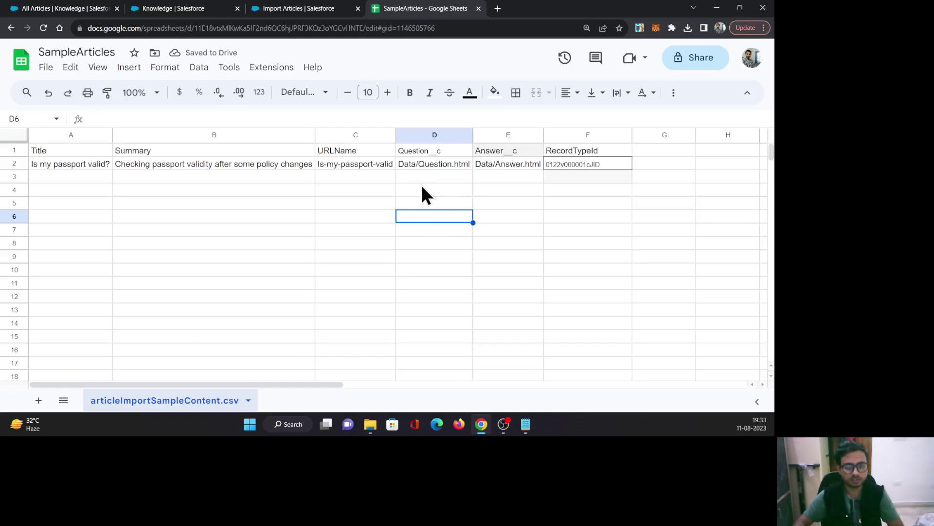
Compare the Question__c path in D2 with the Data folder inside Sample Articles Load in File Explorer
left_click(390, 178)
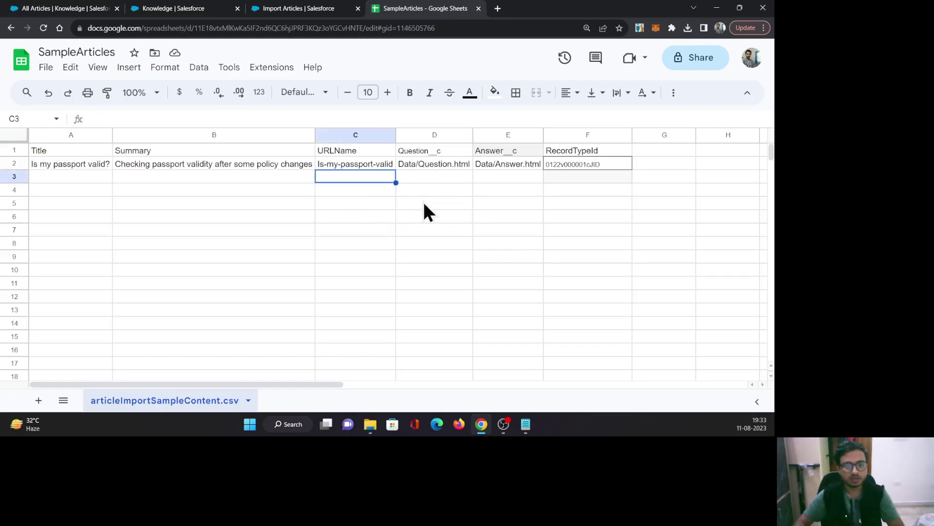
left_click(429, 165)
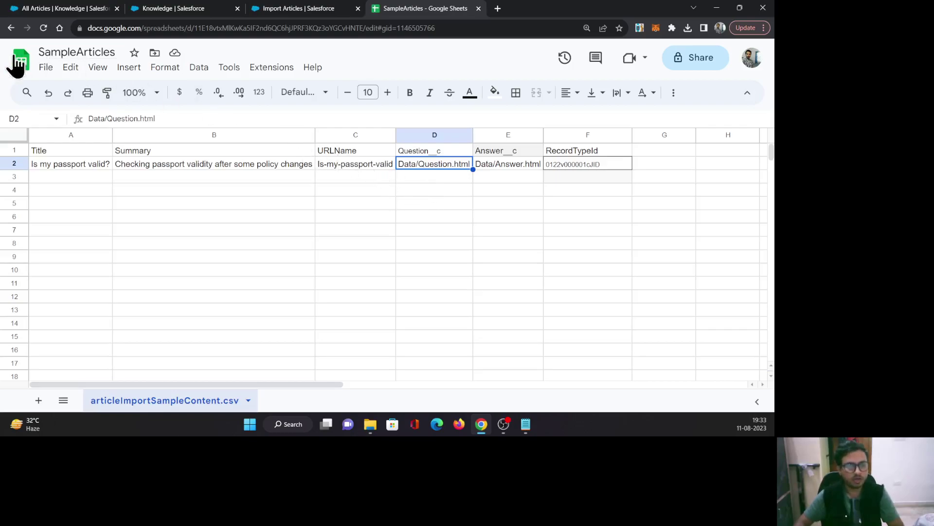
left_click(371, 424)
left_click(249, 54)
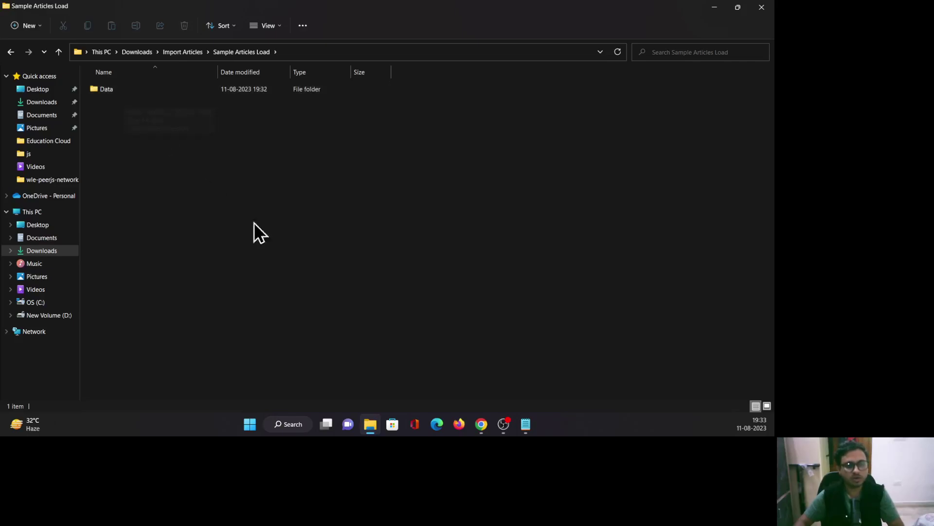
Return to the SampleArticles spreadsheet and review the RecordTypeId header and value, and the header row A1:F1
left_click(480, 424)
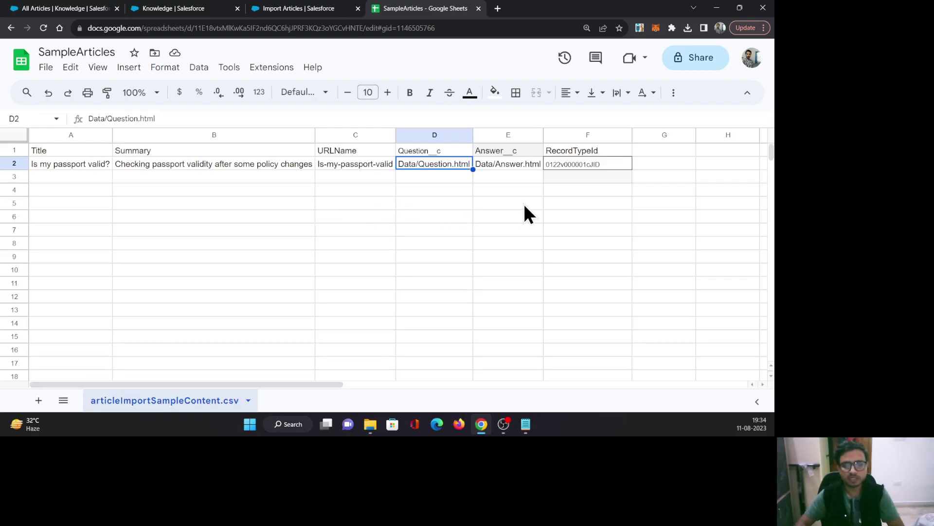
left_click(599, 153)
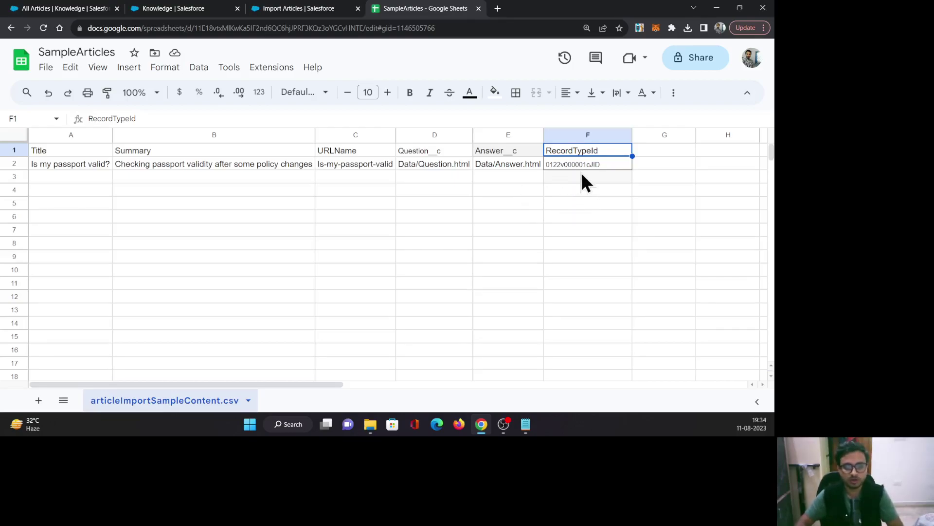
left_click(567, 166)
left_click_drag(68, 148, 580, 159)
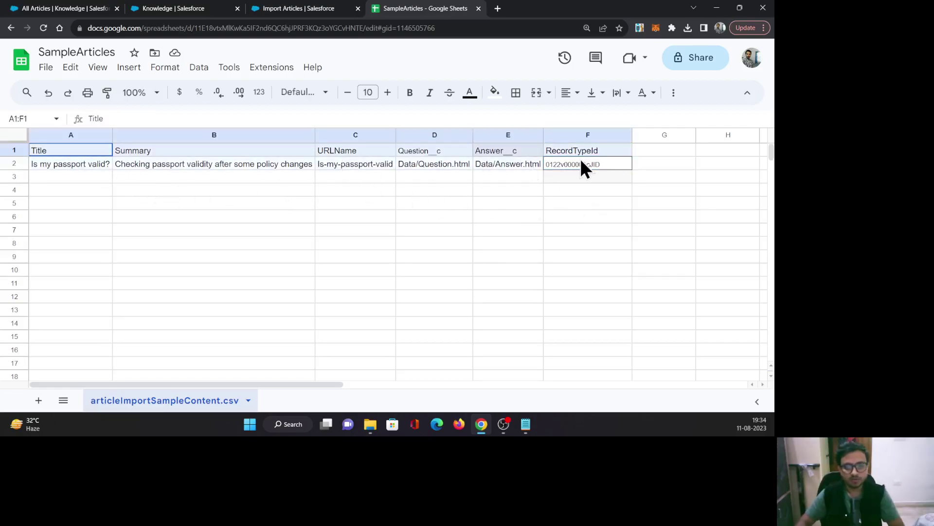
Download the SampleArticles sheet as Comma Separated Values (.csv)
left_click(492, 190)
left_click(44, 69)
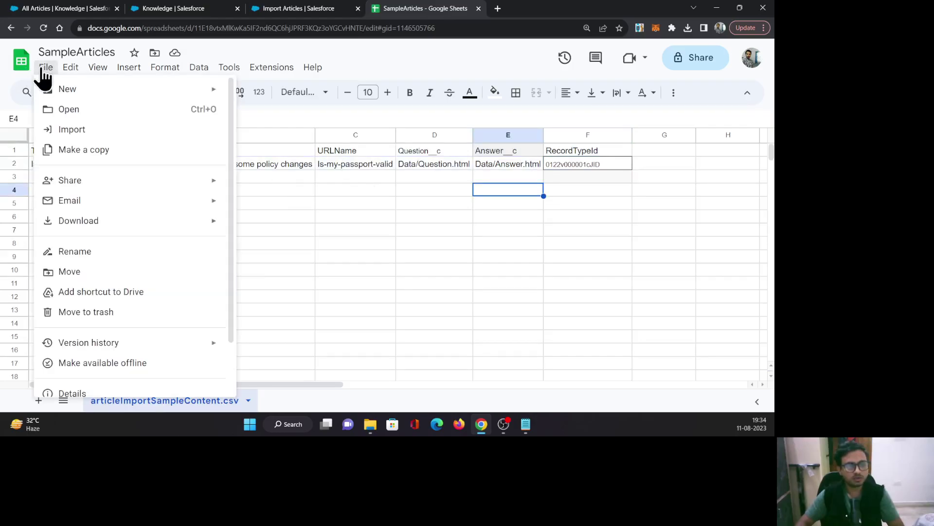
mouse_move(124, 236)
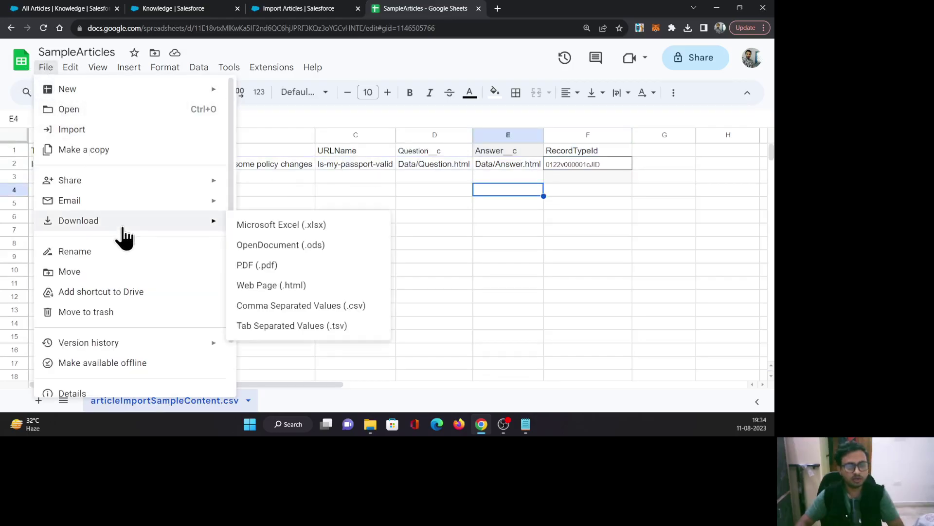
left_click(266, 308)
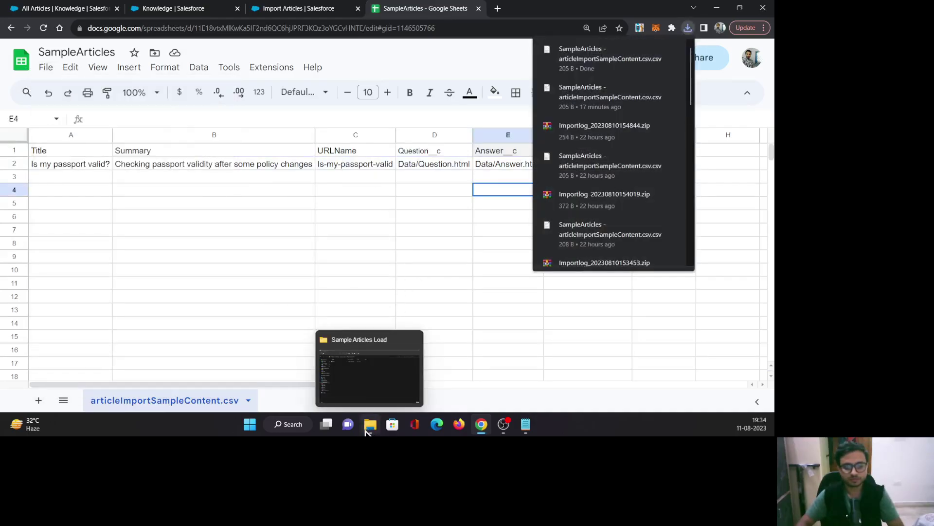
In File Explorer, move the downloaded SampleArticles CSV from Downloads into the Import Articles > Sample Articles Load folder
left_click(368, 431)
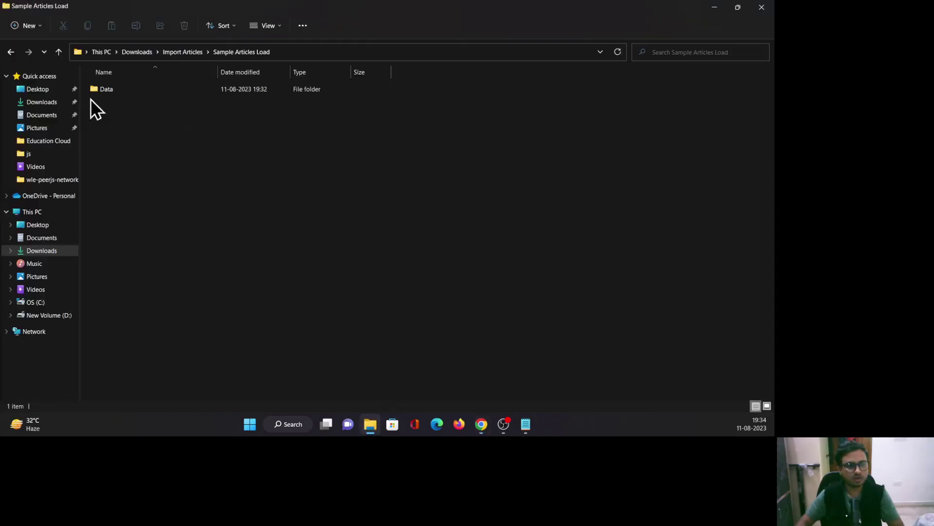
left_click(44, 103)
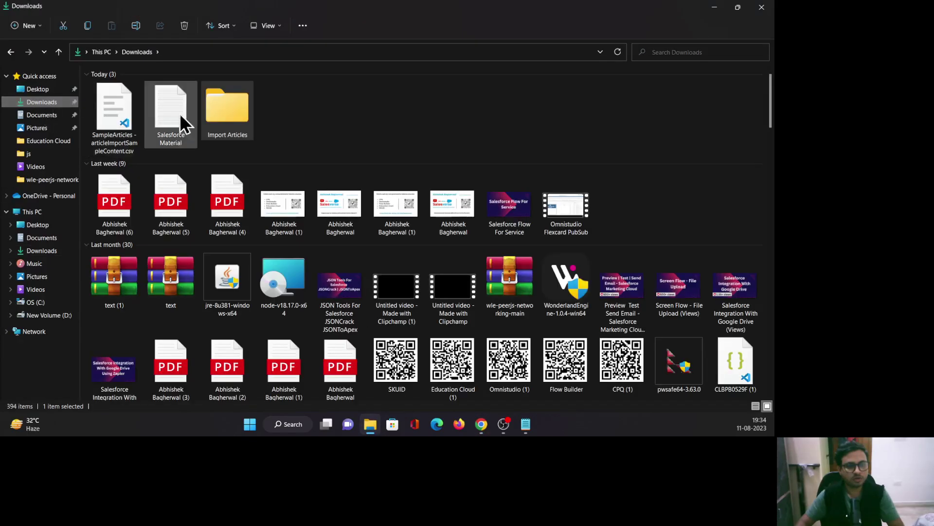
right_click(104, 124)
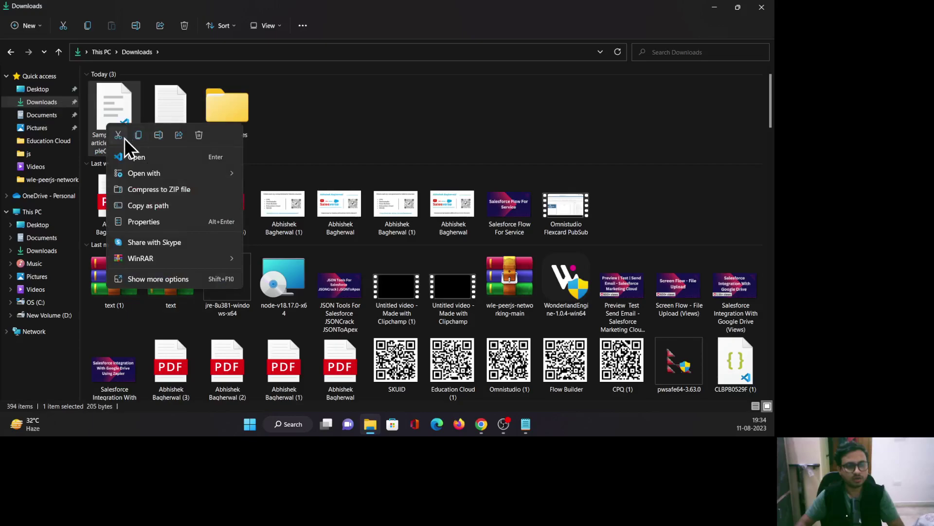
left_click(123, 136)
double_click(204, 113)
double_click(158, 96)
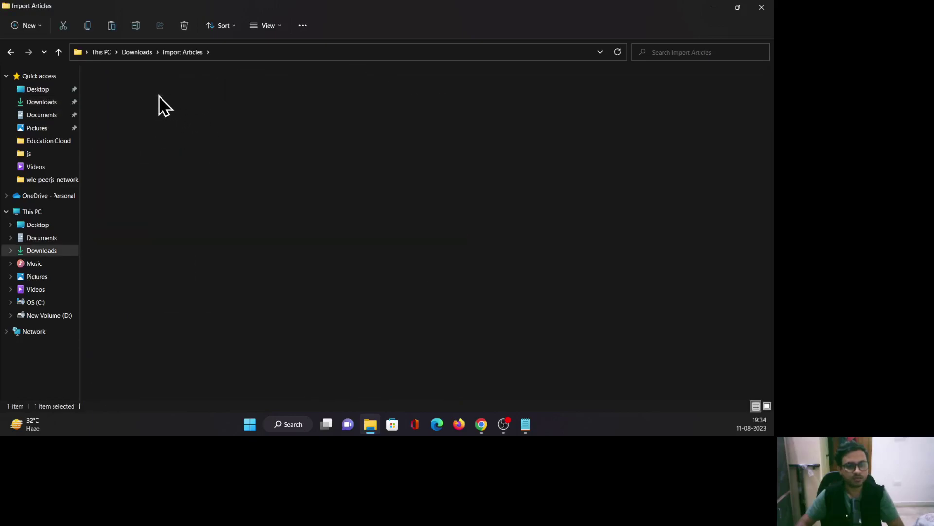
key("ctrl+v")
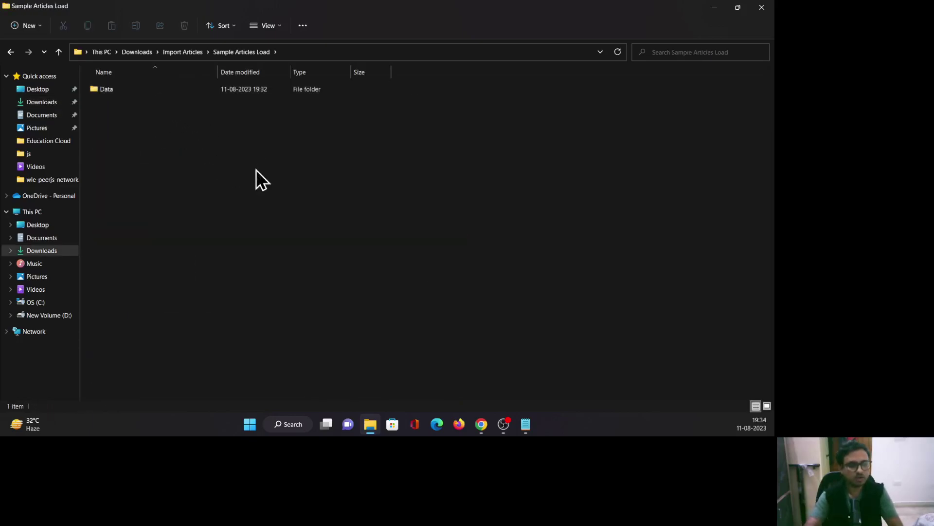
left_click(256, 169)
Rename the moved CSV file in Sample Articles Load as Sample
left_click(174, 109)
right_click(173, 109)
left_click(223, 119)
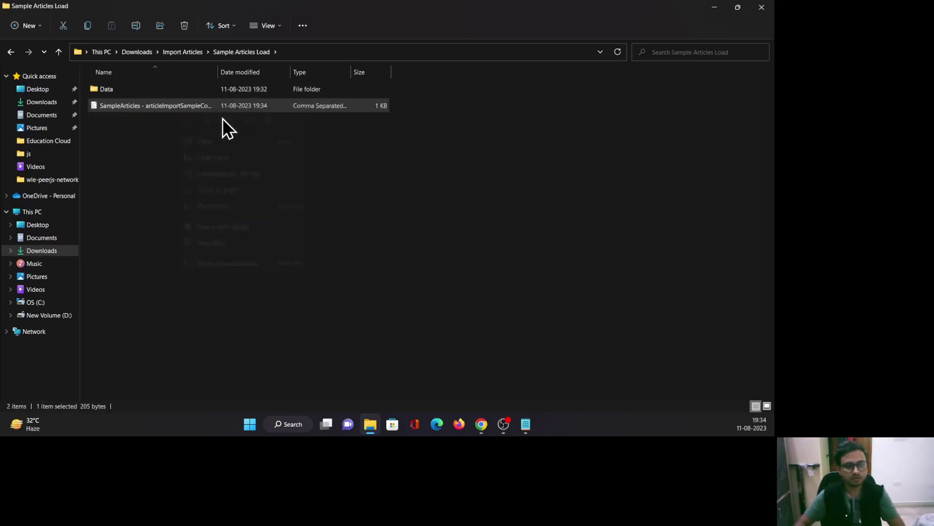
type("Sample")
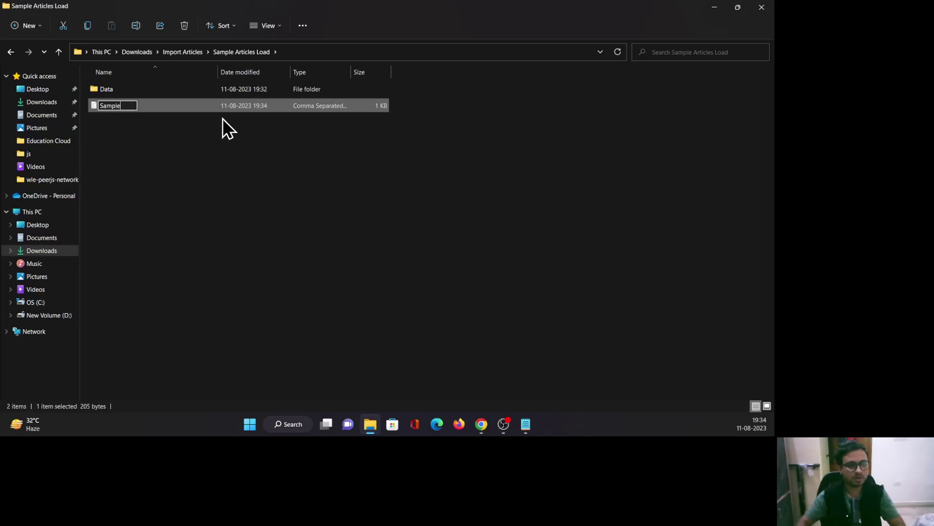
left_click(392, 203)
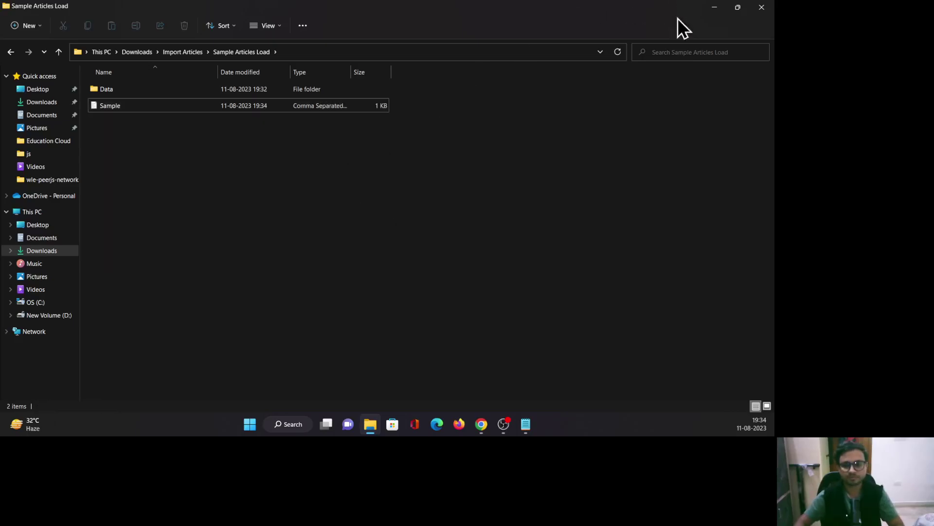
Switch to the Import Articles page in Chrome and open the sample TXT property file under Step 2, Specify Import Parameters
left_click(484, 424)
left_click(188, 10)
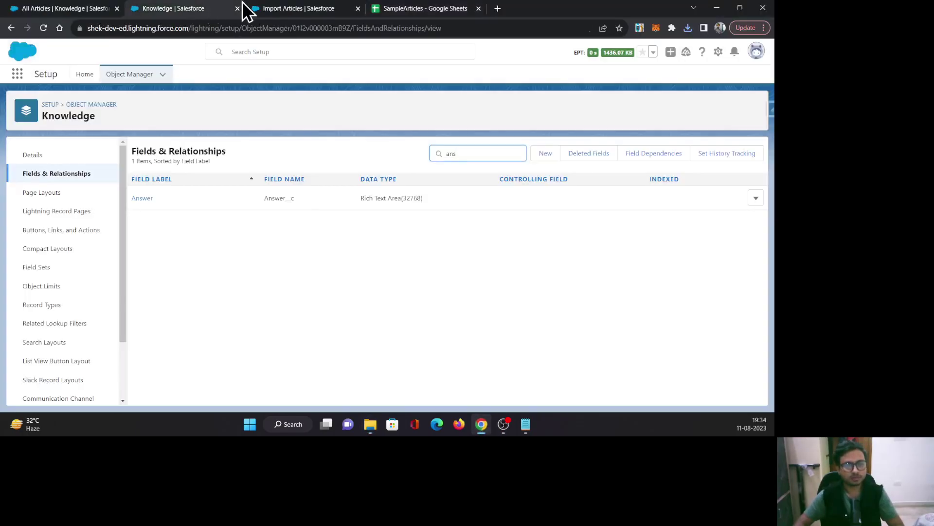
left_click(256, 8)
left_click_drag(228, 198, 164, 196)
left_click(428, 187)
scroll(503, 197, "down", 3)
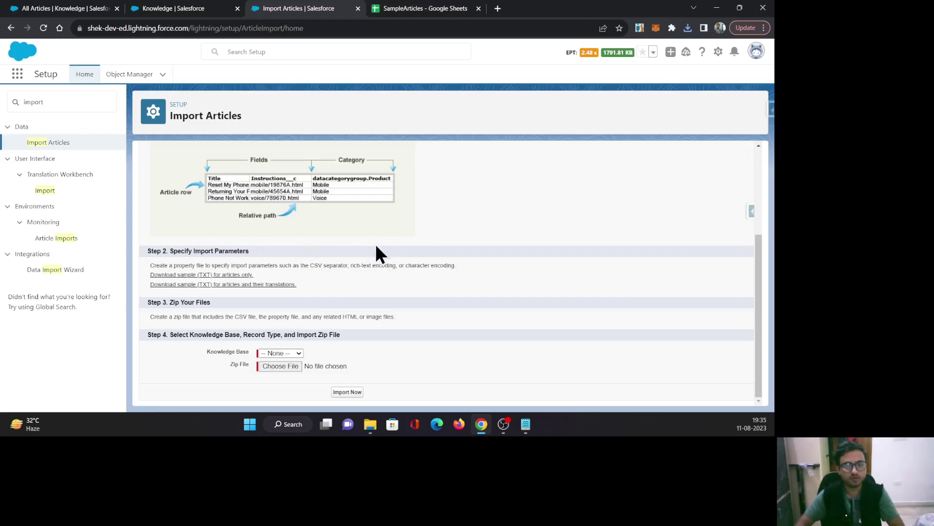
left_click(239, 284)
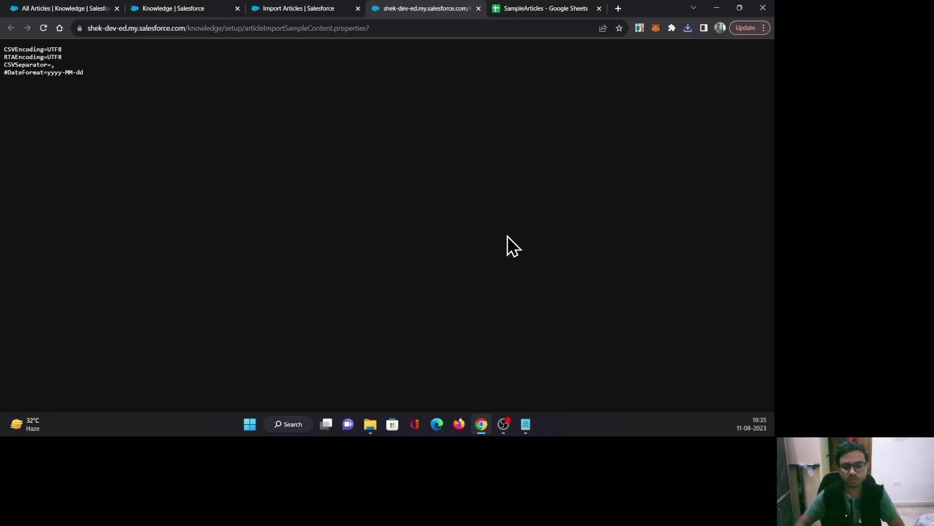
Copy all the sample import parameters from Chrome into a new Notepad file, without a trailing blank line
left_click(527, 424)
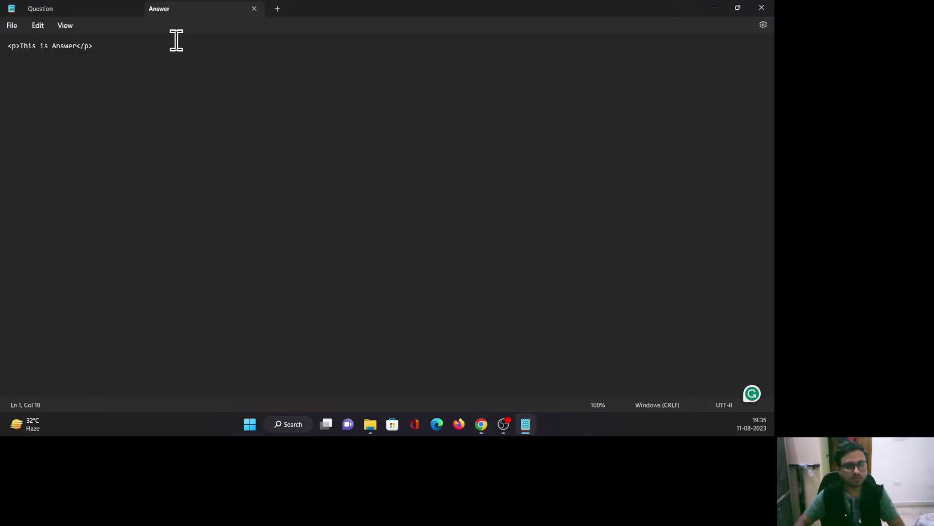
left_click(277, 11)
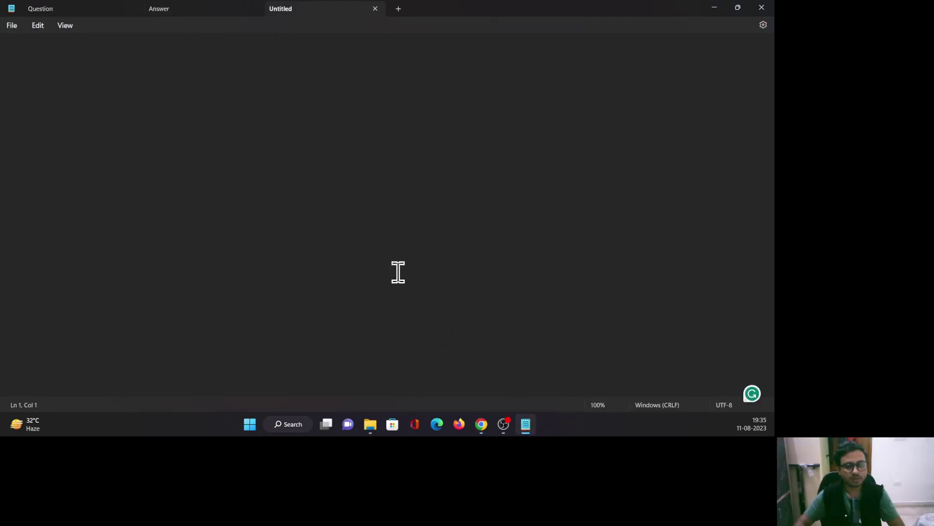
left_click(482, 425)
left_click_drag(89, 70, 3, 48)
left_click(86, 81)
key("ctrl+a")
key("ctrl+c")
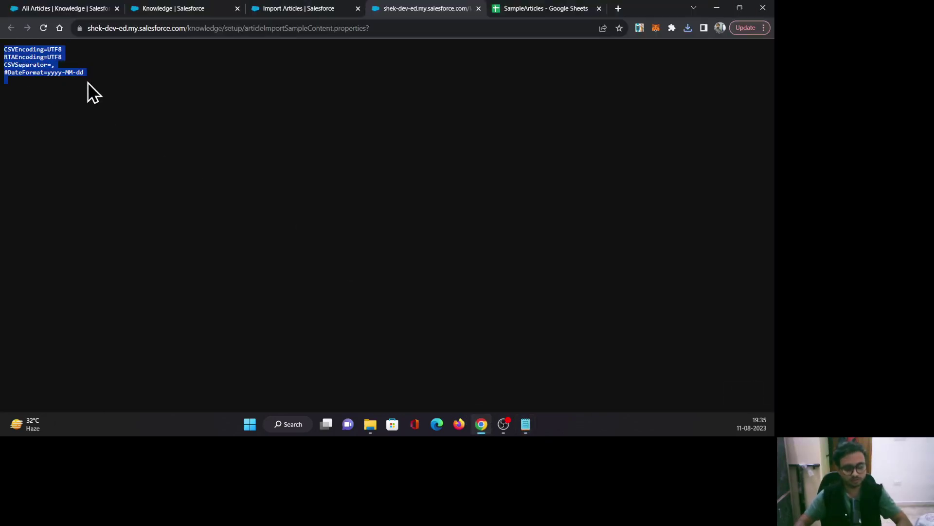
left_click(526, 424)
key("ctrl+v")
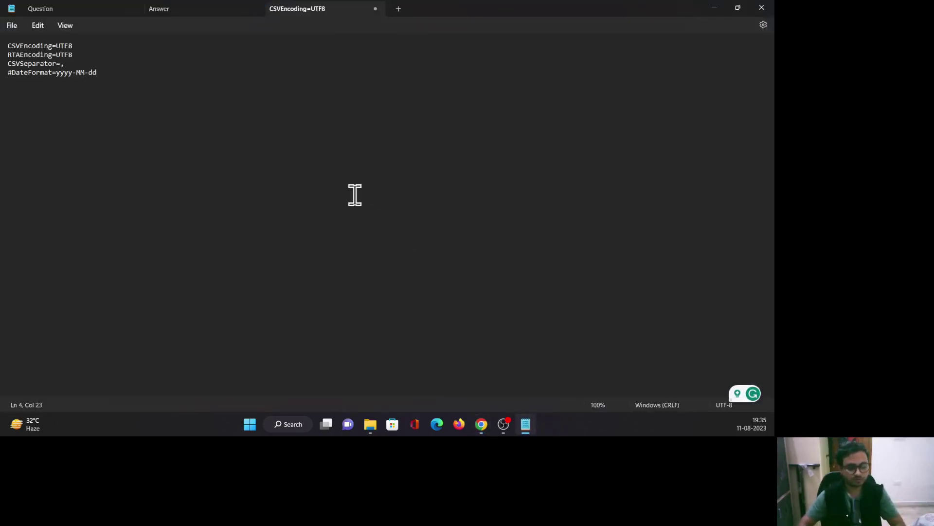
key("BackSpace")
Start saving the parameters file in the Sample Articles Load folder with All files as the save type
key("ctrl+s")
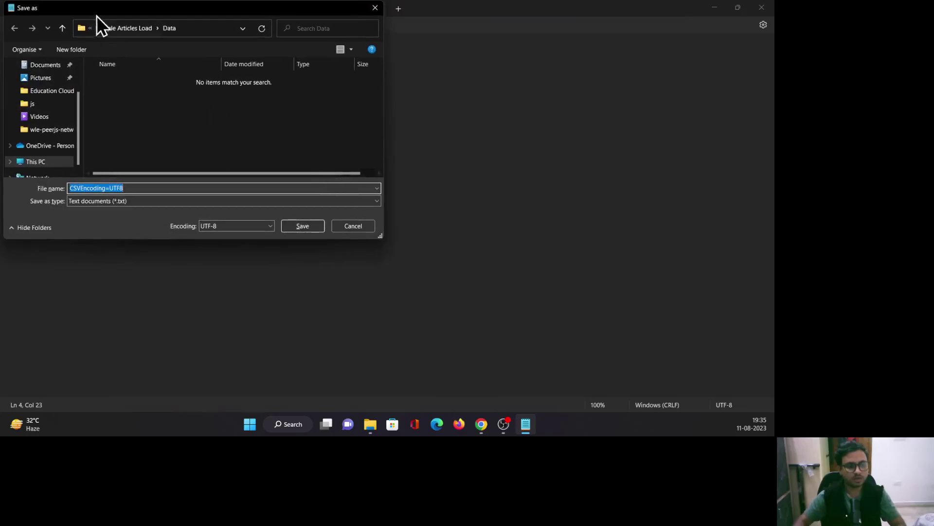
left_click(134, 28)
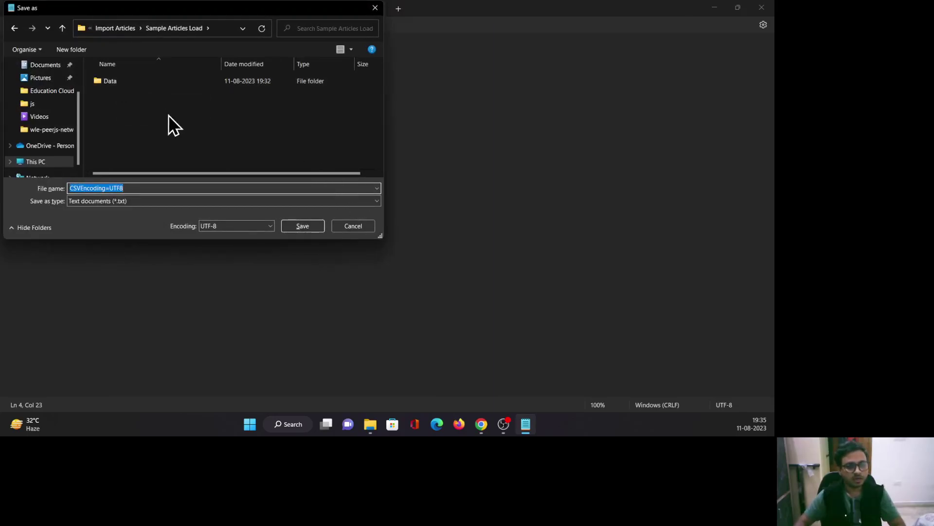
left_click(139, 200)
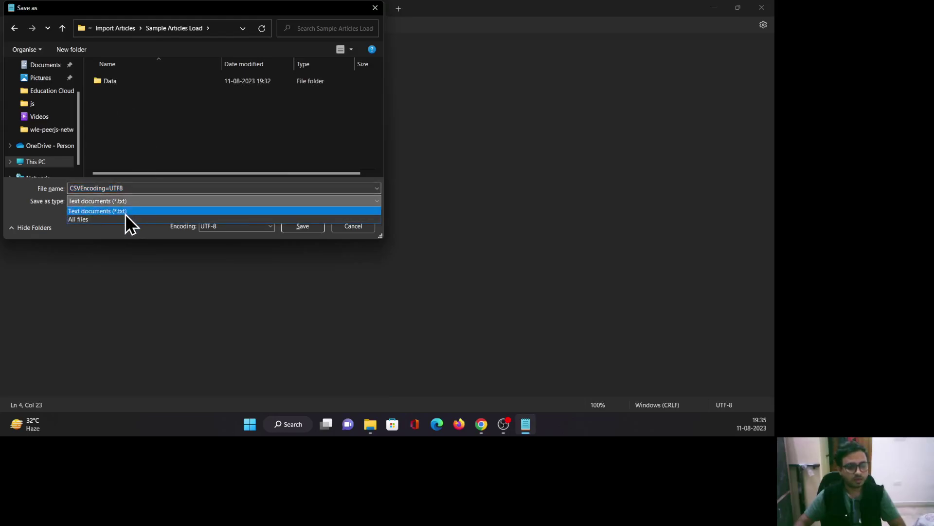
left_click(126, 218)
Name the parameters file Sample.properties and save it
double_click(142, 188)
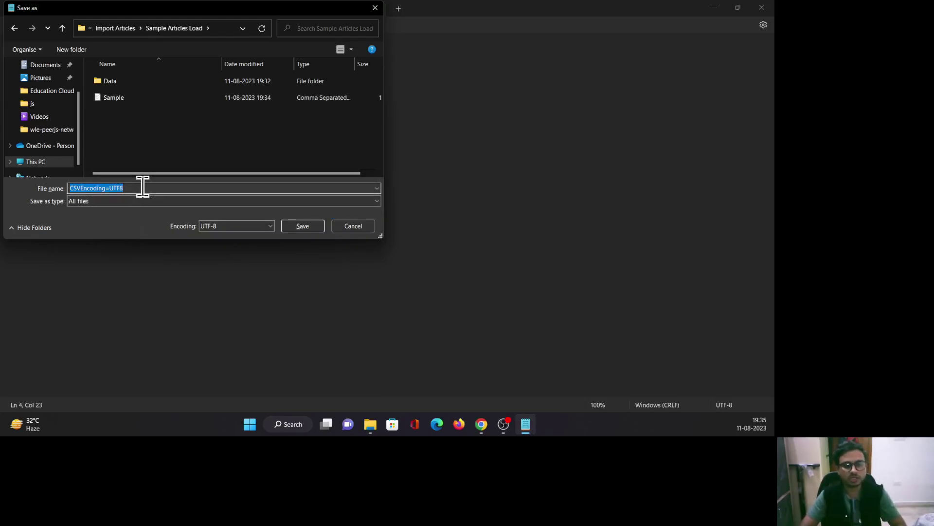
type("Sa")
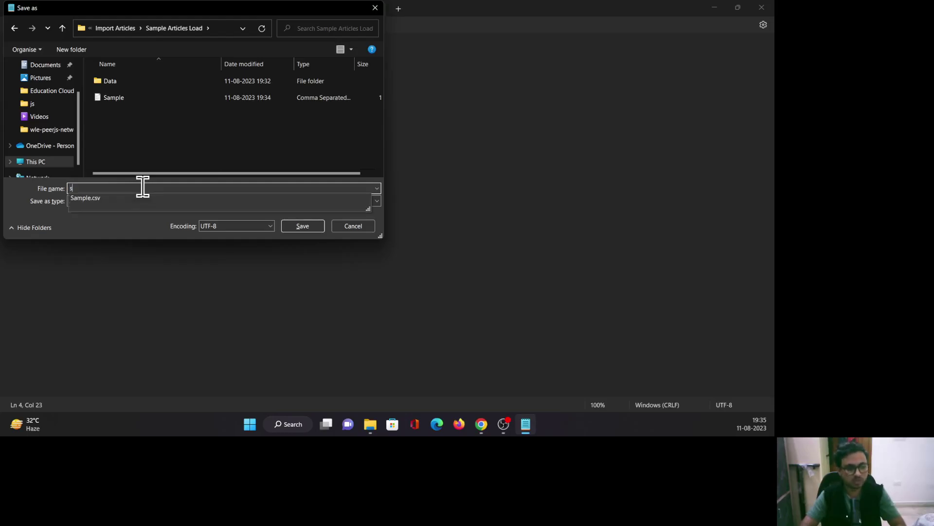
key("BackSpace")
key("BackSpace")
type("Sample")
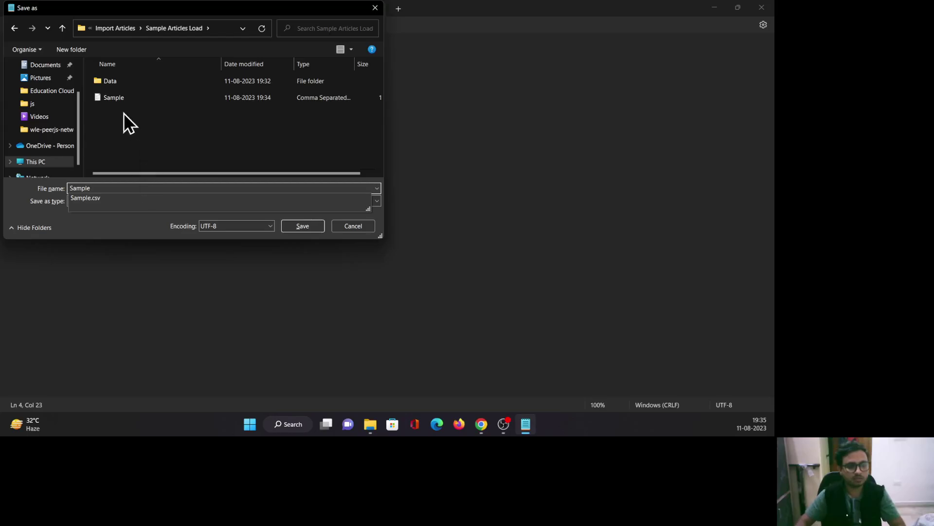
type(".")
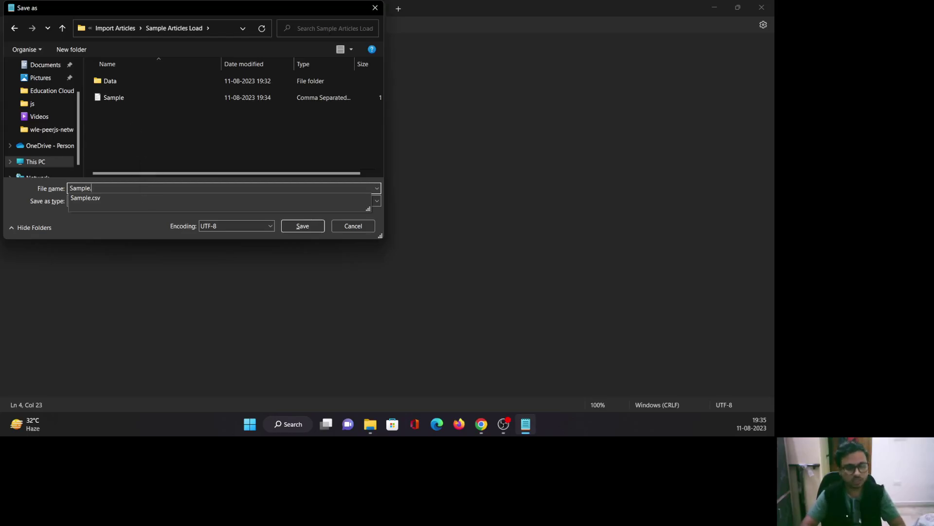
type("p")
type("erties")
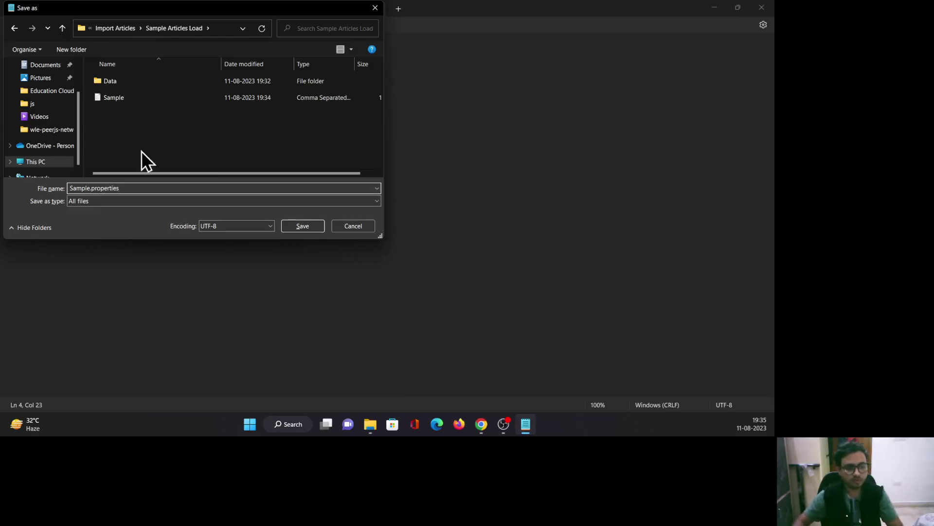
left_click(302, 226)
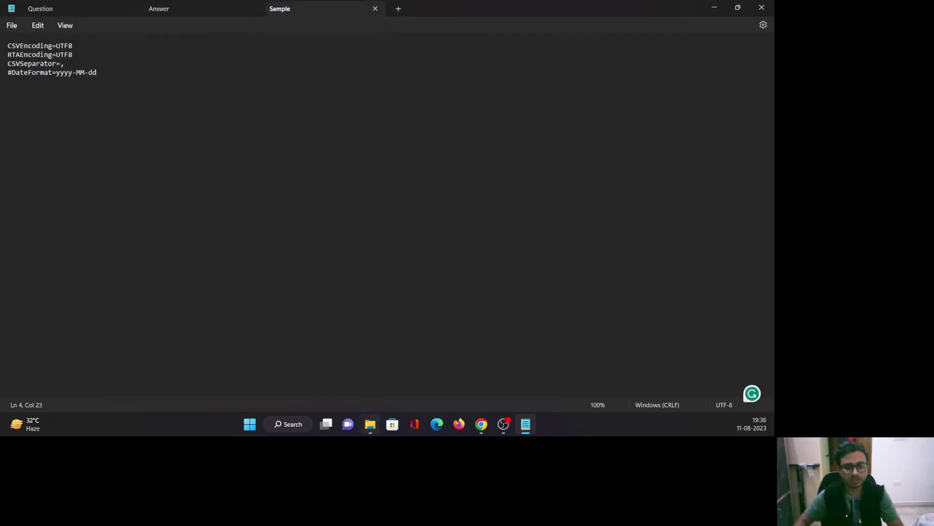
Switch to File Explorer and check the contents of the Sample Articles Load folder and its Data subfolder
key("alt+Tab")
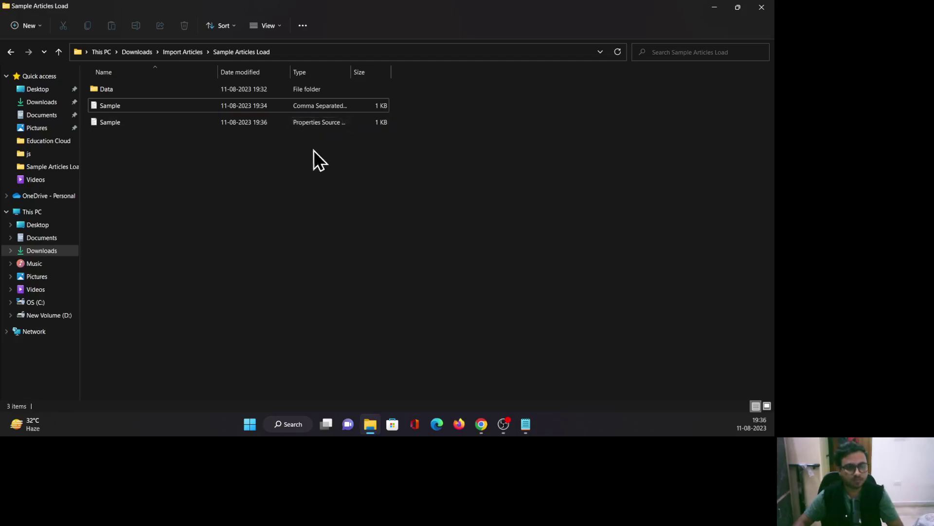
double_click(151, 92)
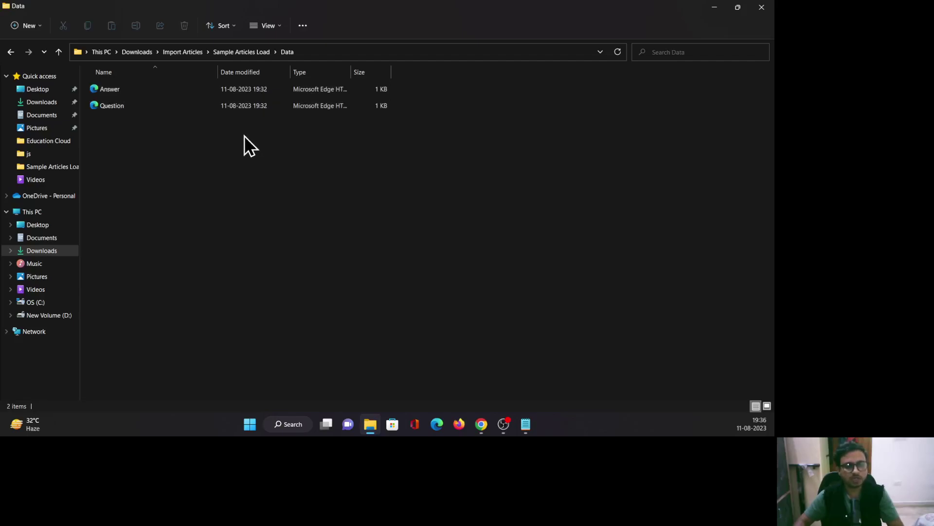
left_click(10, 53)
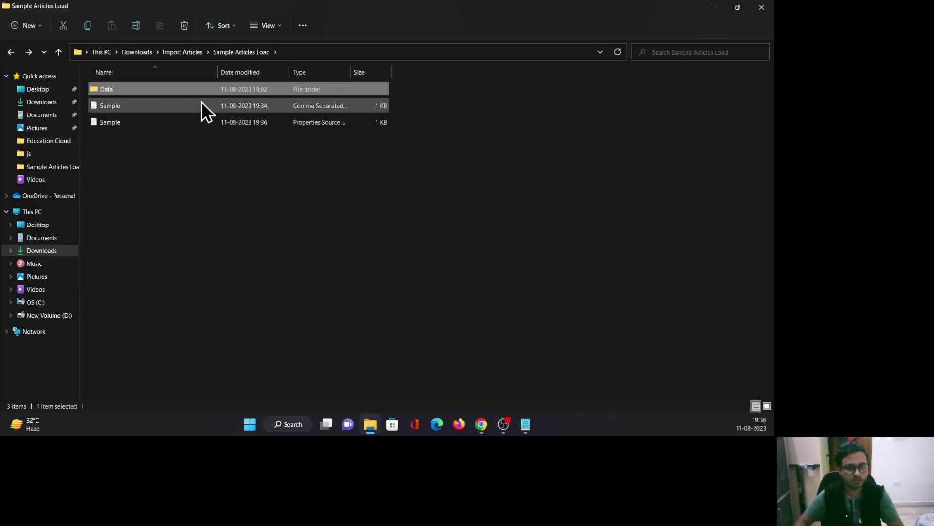
left_click(486, 220)
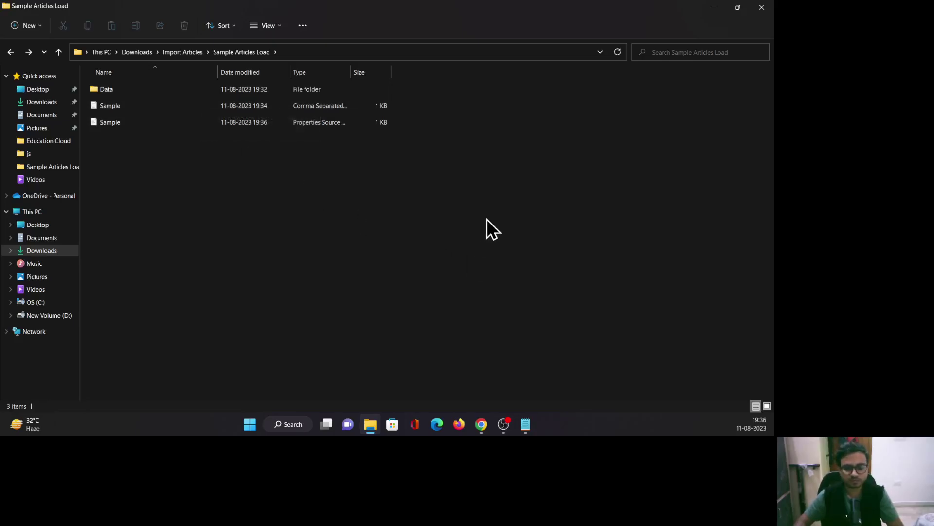
Return to the Import Articles page in Chrome and read the Step 3, Zip Your Files instructions
left_click(482, 424)
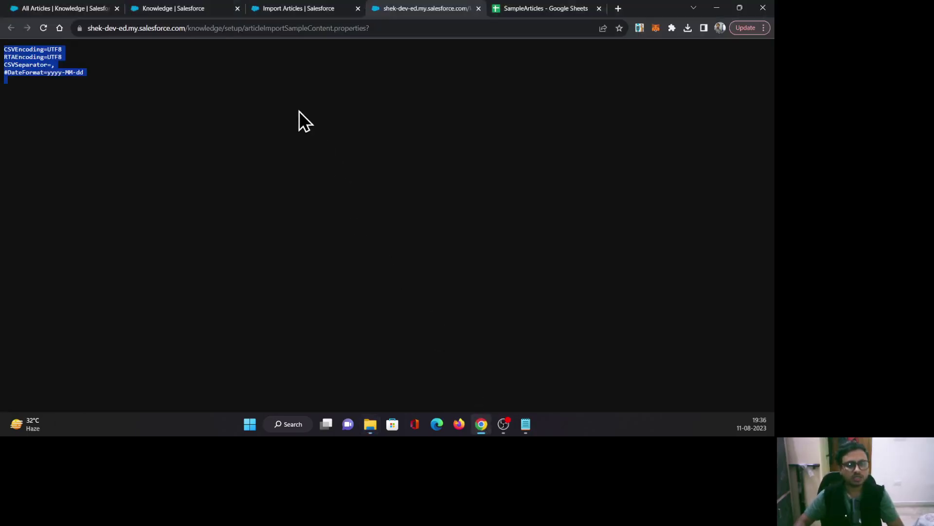
left_click(185, 8)
left_click(297, 8)
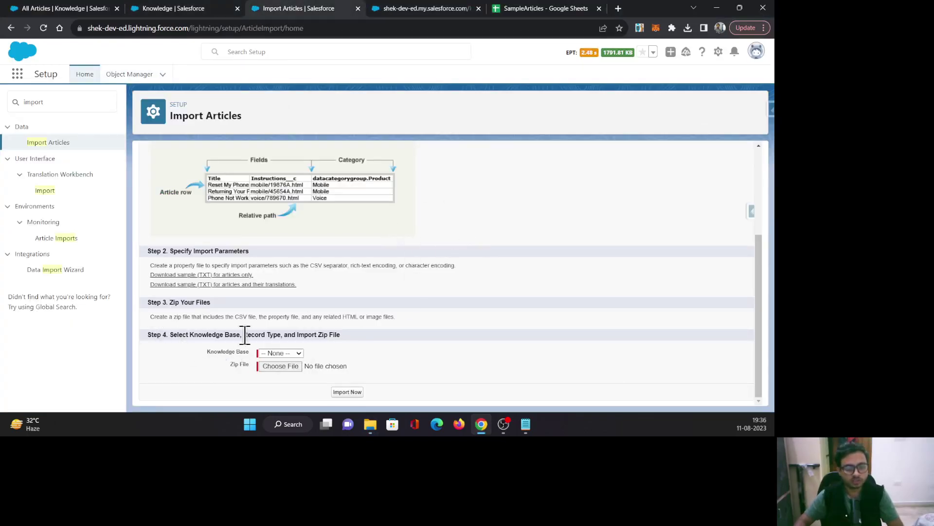
left_click_drag(217, 303, 139, 302)
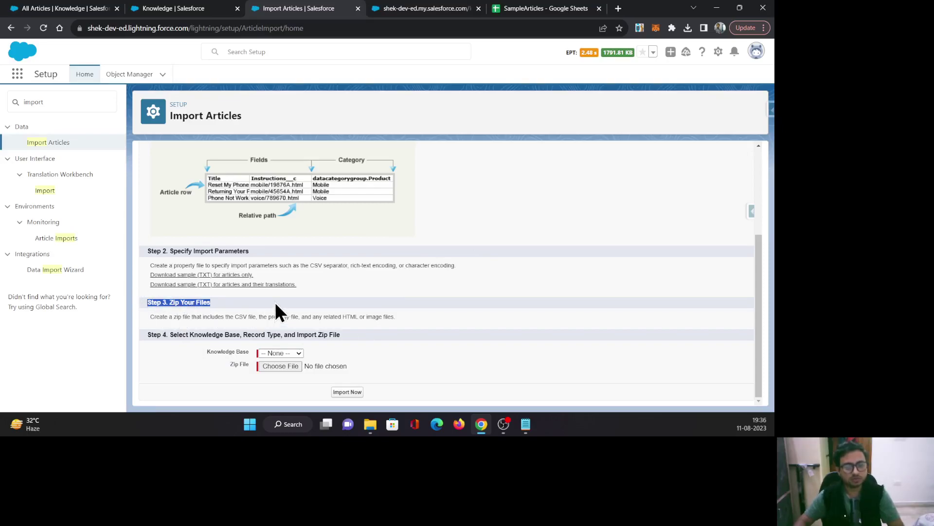
left_click(457, 315)
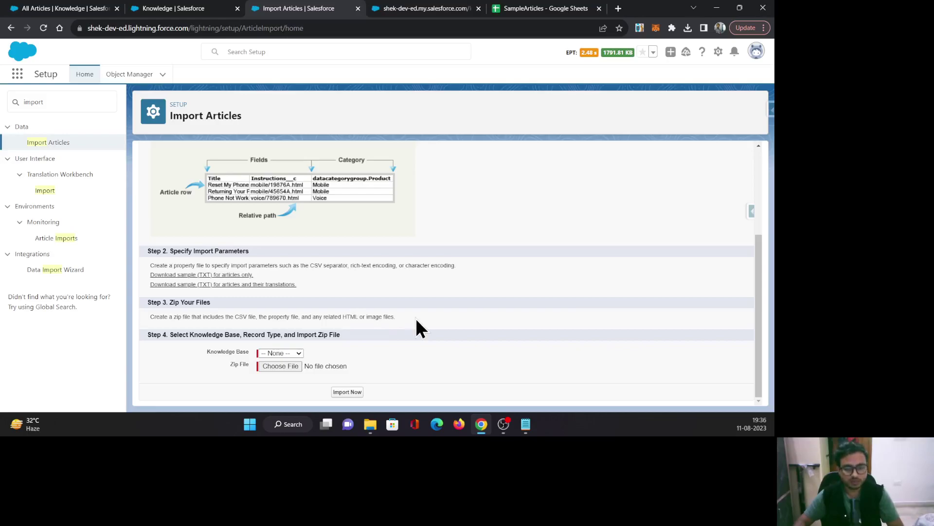
Switch to File Explorer and compress the Data folder and both Sample files in the Sample Articles Load folder into a ZIP file
left_click(370, 423)
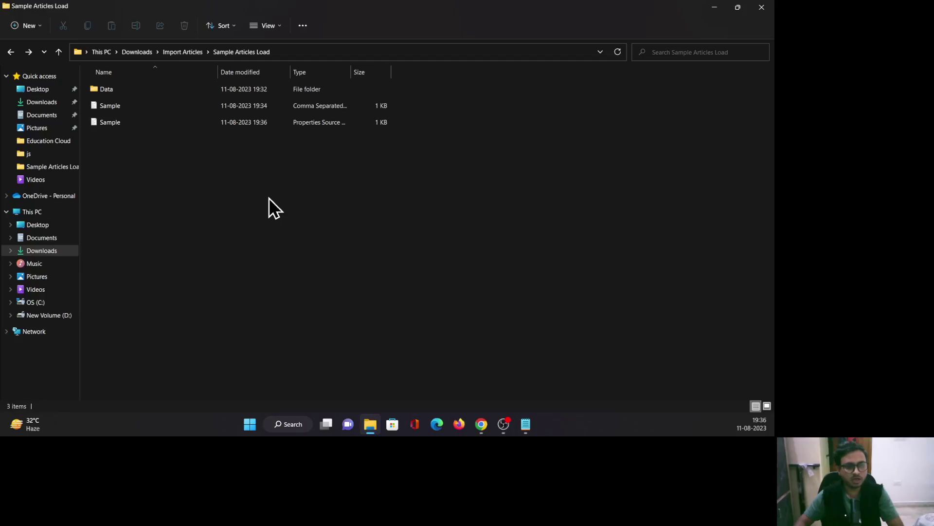
left_click(175, 52)
left_click(187, 139)
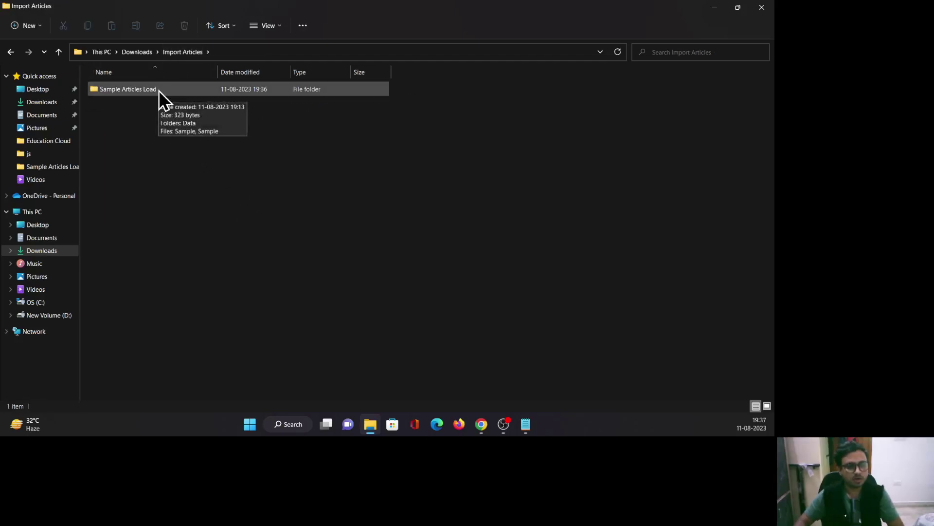
mouse_move(139, 92)
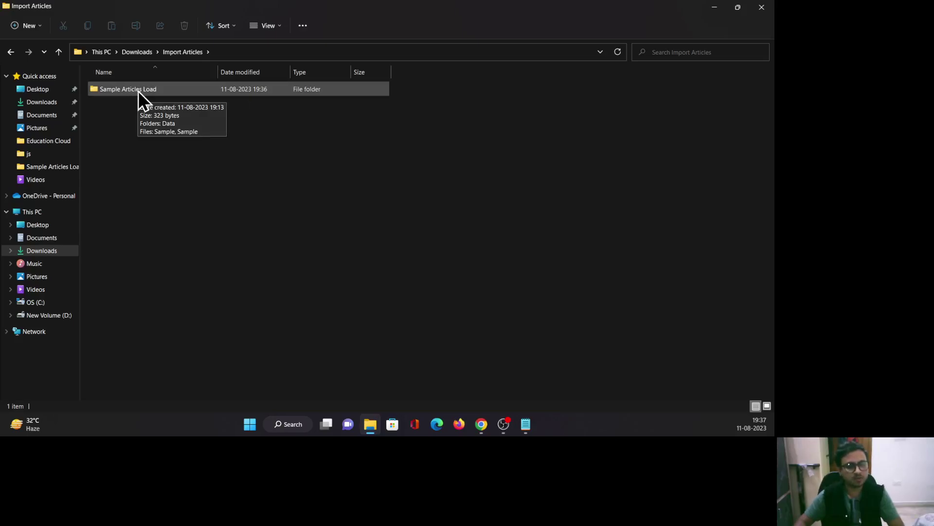
double_click(139, 91)
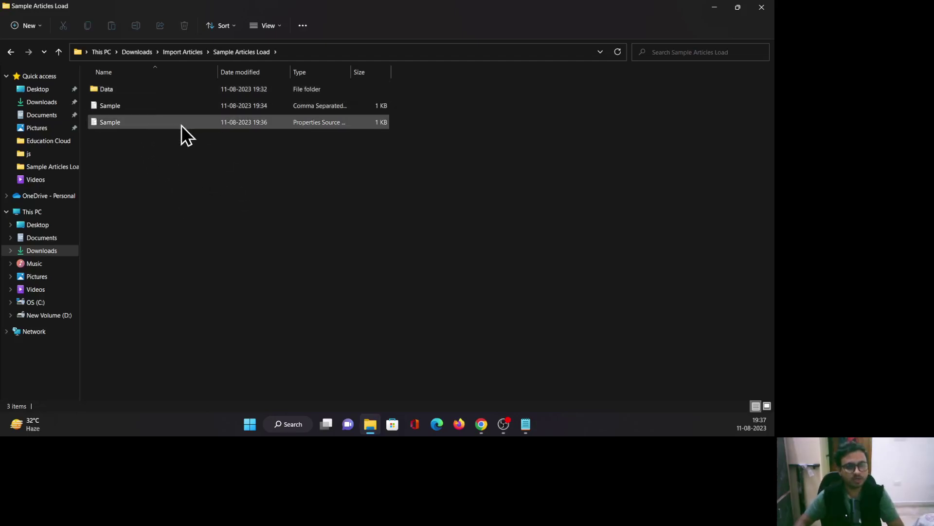
key("ctrl+a")
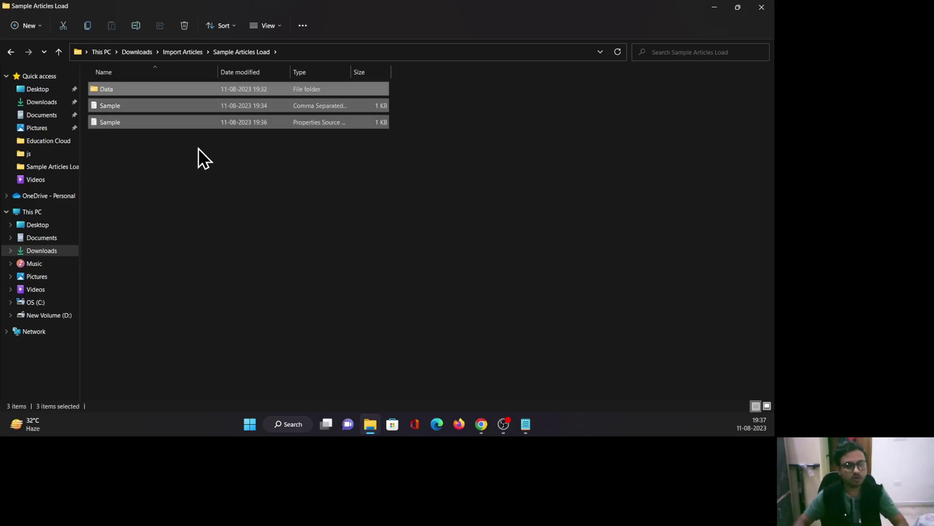
right_click(176, 107)
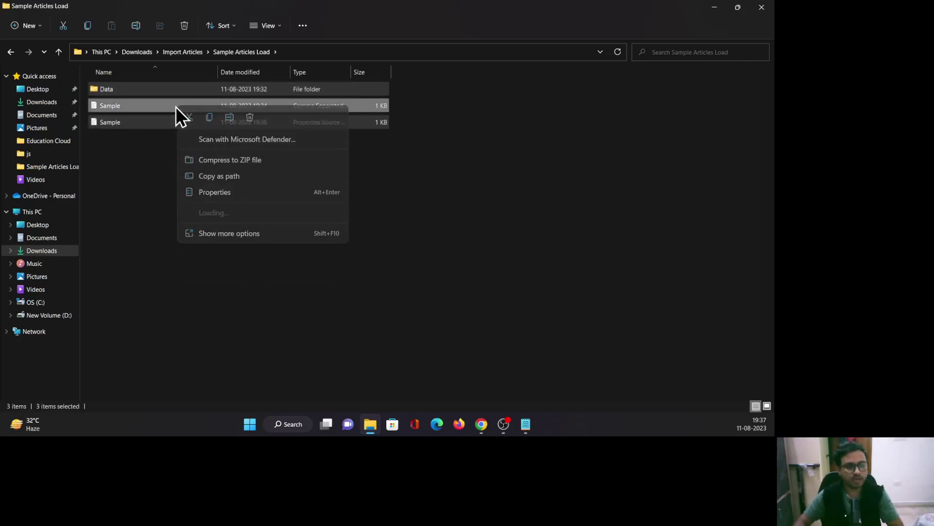
left_click(232, 164)
key("Return")
left_click(412, 194)
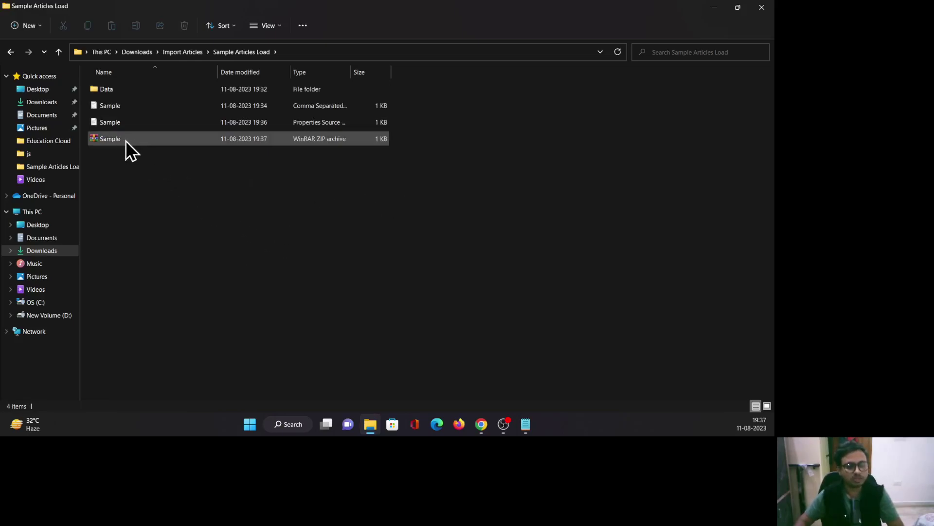
mouse_move(125, 141)
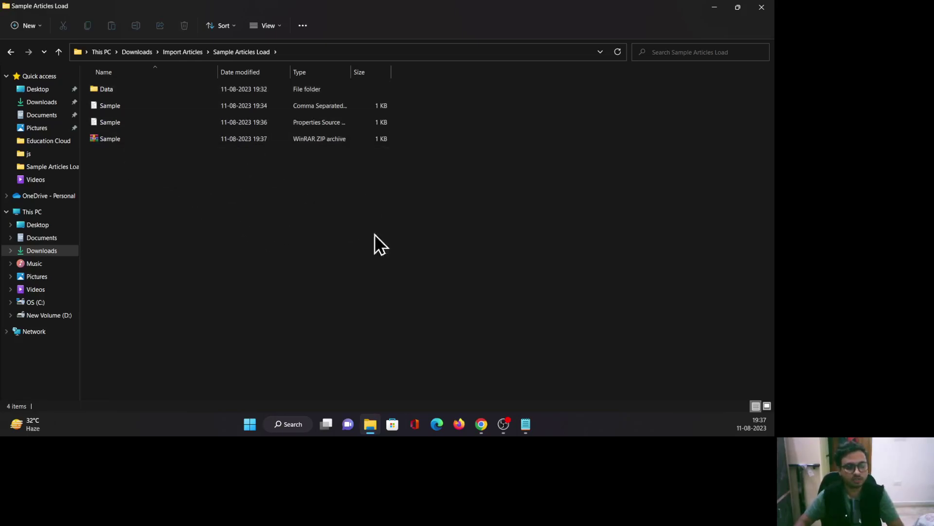
Return to Import Articles in Chrome and import Sample.zip from the Sample Articles Load folder with Knowledge as the knowledge base
left_click(481, 424)
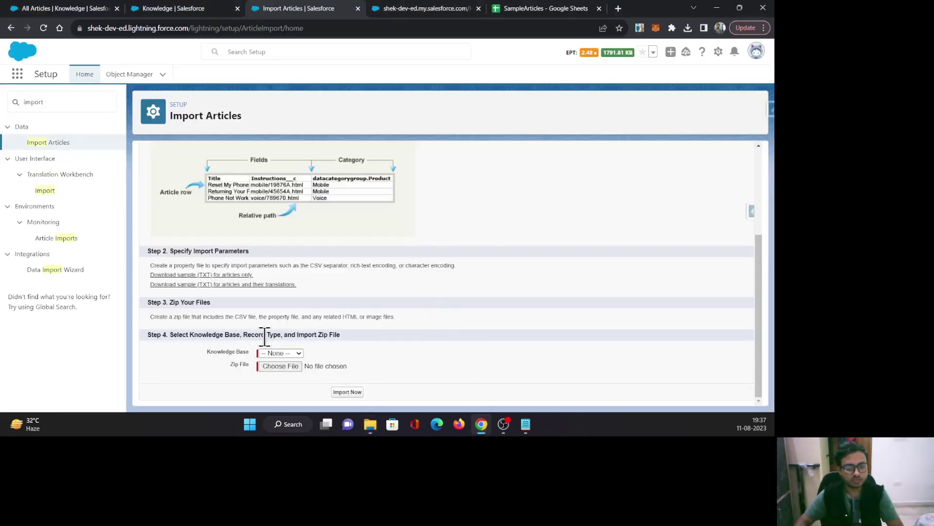
left_click(284, 354)
left_click(280, 370)
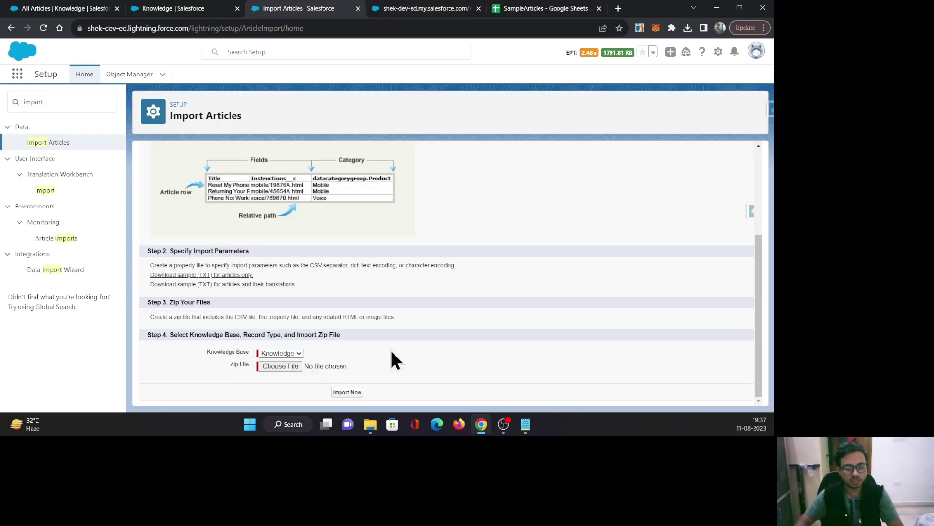
left_click(297, 367)
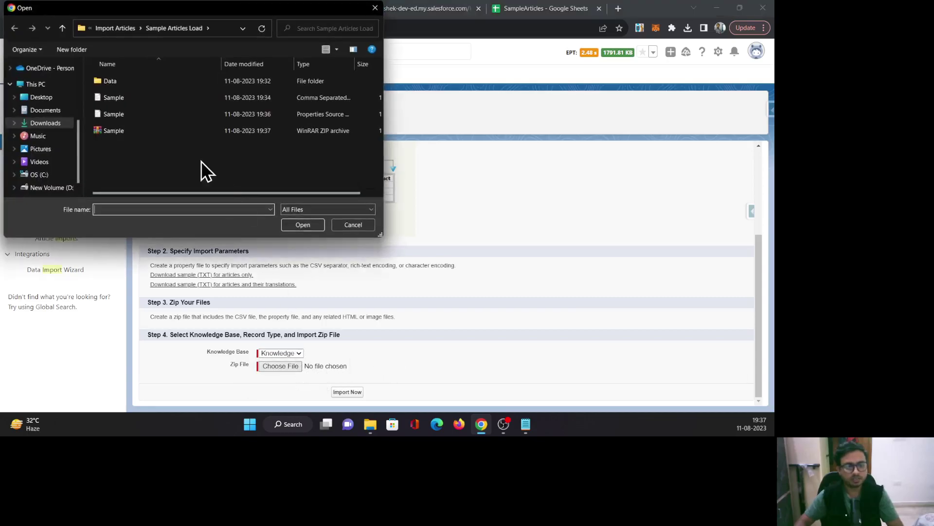
left_click(130, 133)
left_click(297, 224)
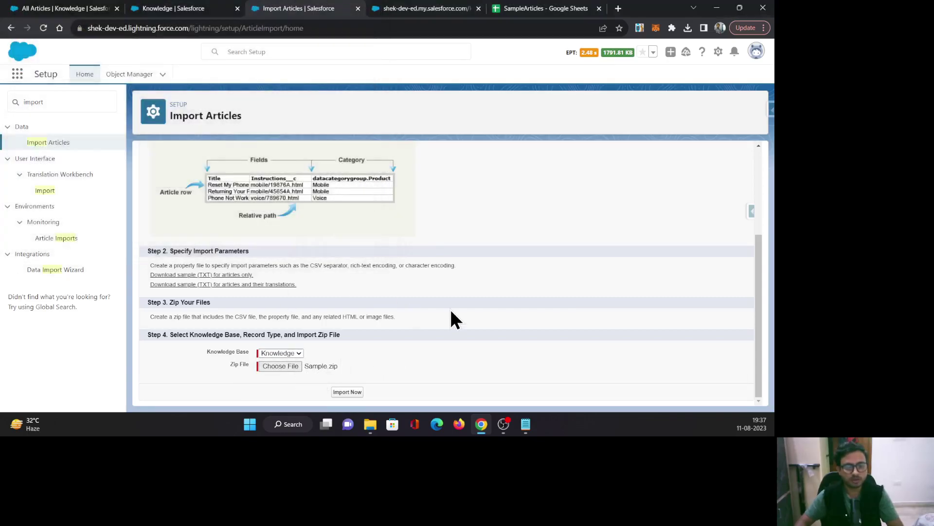
left_click(347, 393)
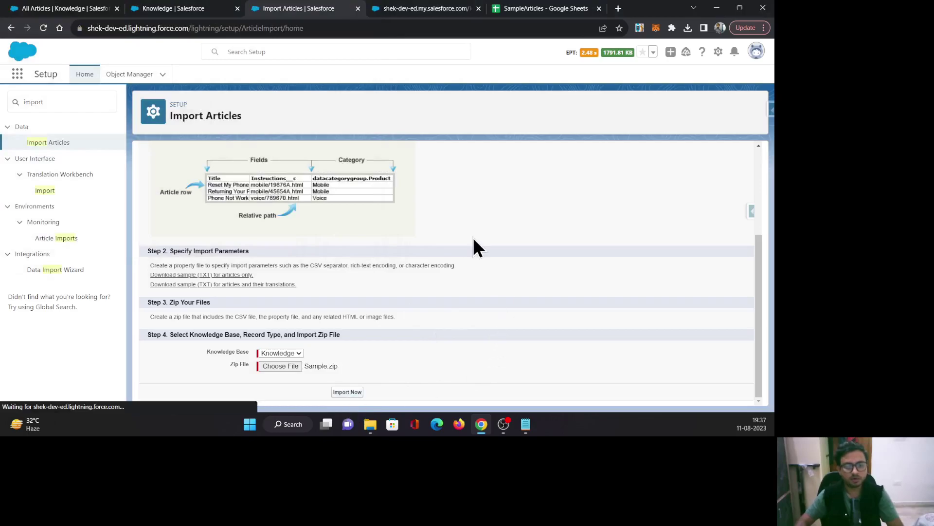
Open the Article Import Queue and check the status of the latest Sample.zip import
scroll(504, 286, "down", 3)
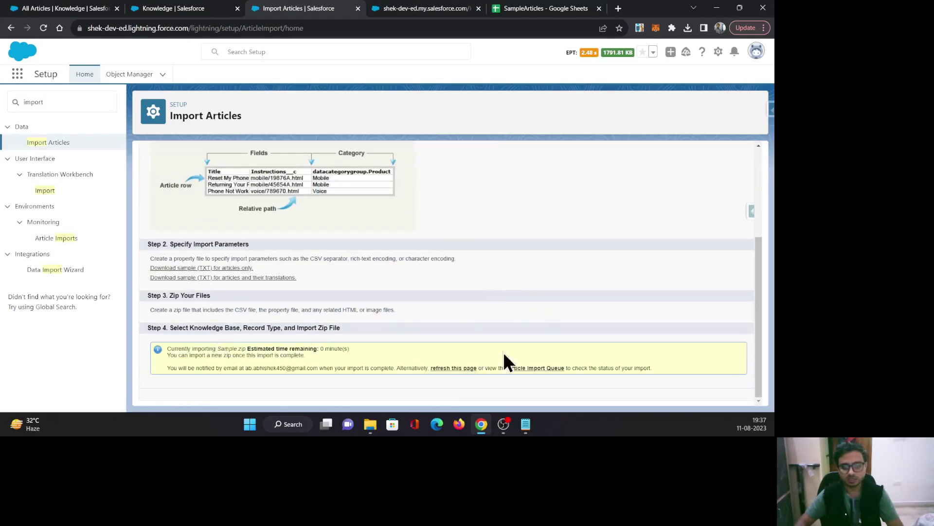
left_click(540, 368)
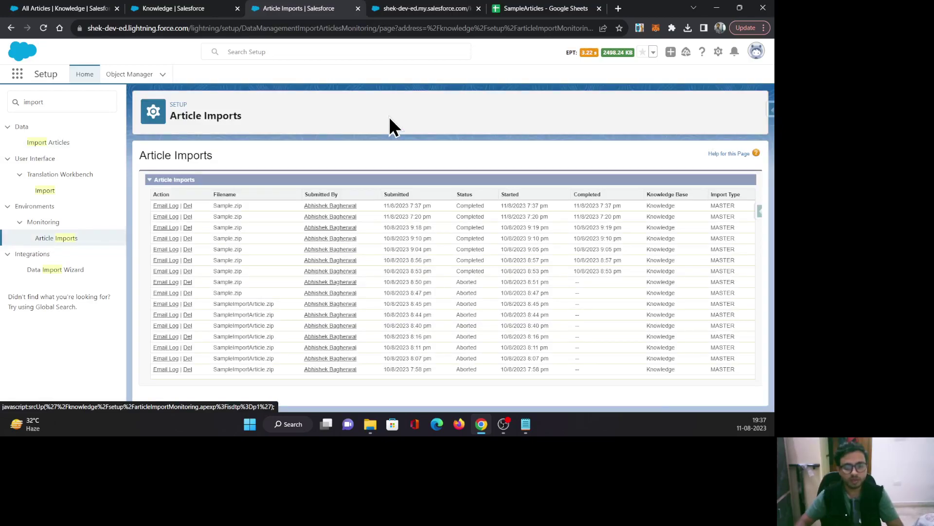
left_click_drag(491, 206, 211, 211)
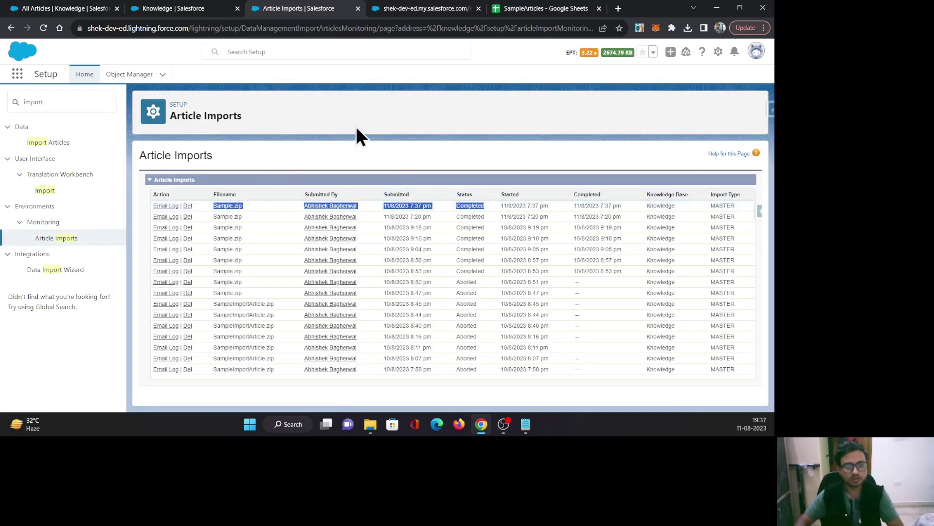
Refresh the All Articles list in Knowledge and open the "Is my passport valid?" article
left_click(68, 8)
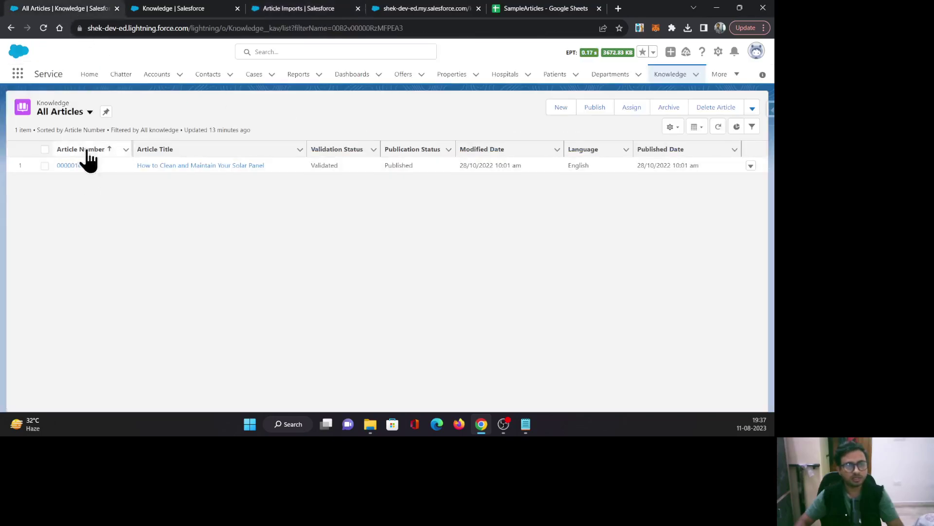
left_click(719, 128)
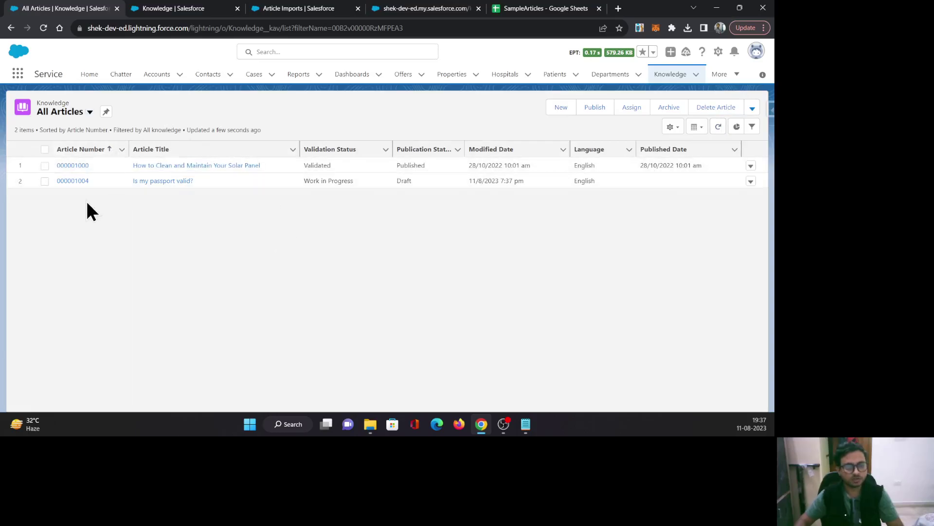
left_click(67, 182)
Place the SampleArticles sheet's browser tab beside the article's and compare the sheet's Title and URLName values with the article
left_click(511, 10)
left_click_drag(511, 9, 165, 10)
left_click(77, 9)
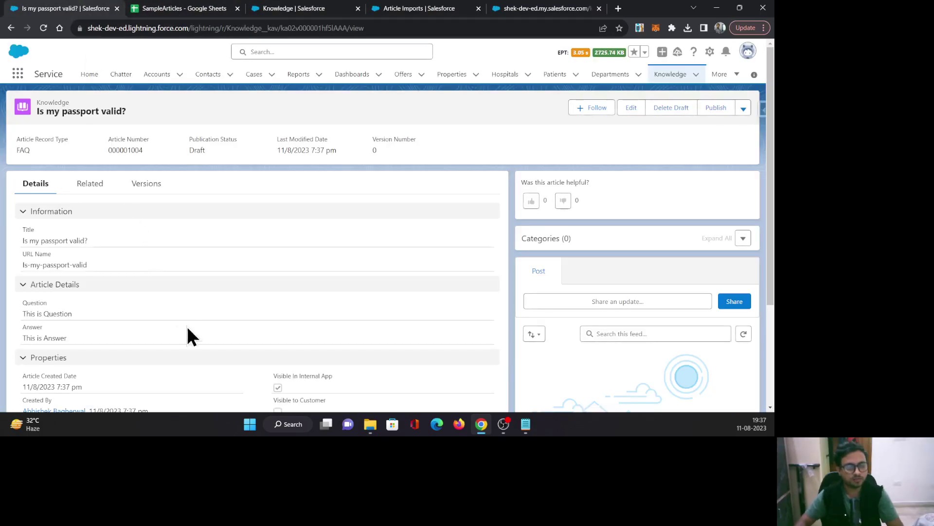
left_click(171, 7)
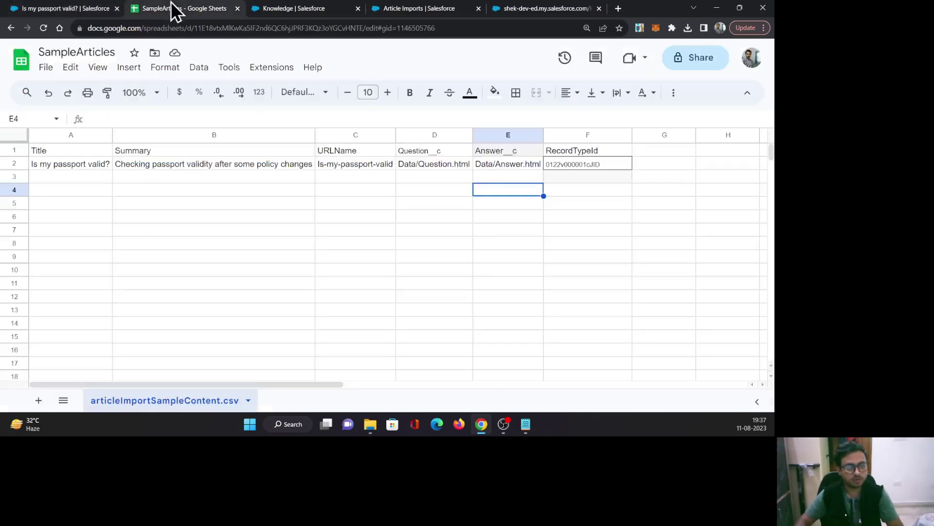
left_click(79, 167)
left_click(364, 167)
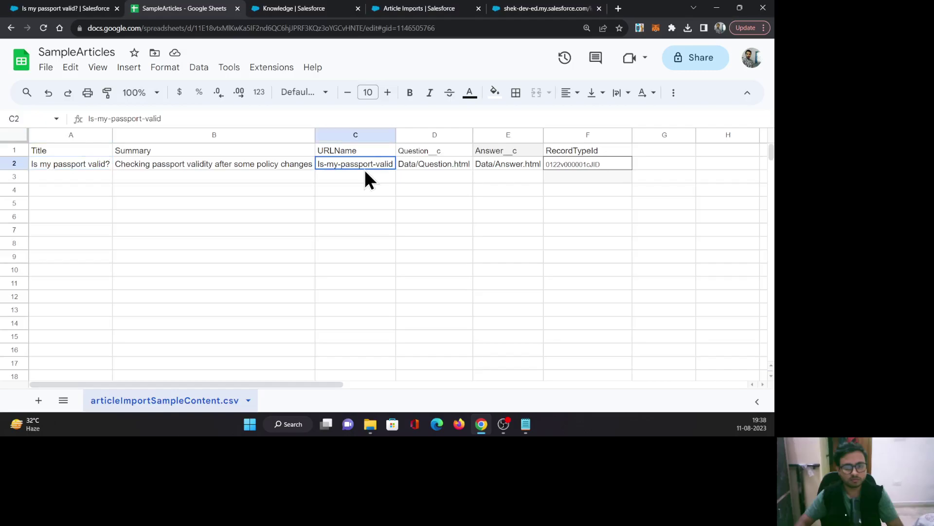
left_click(46, 9)
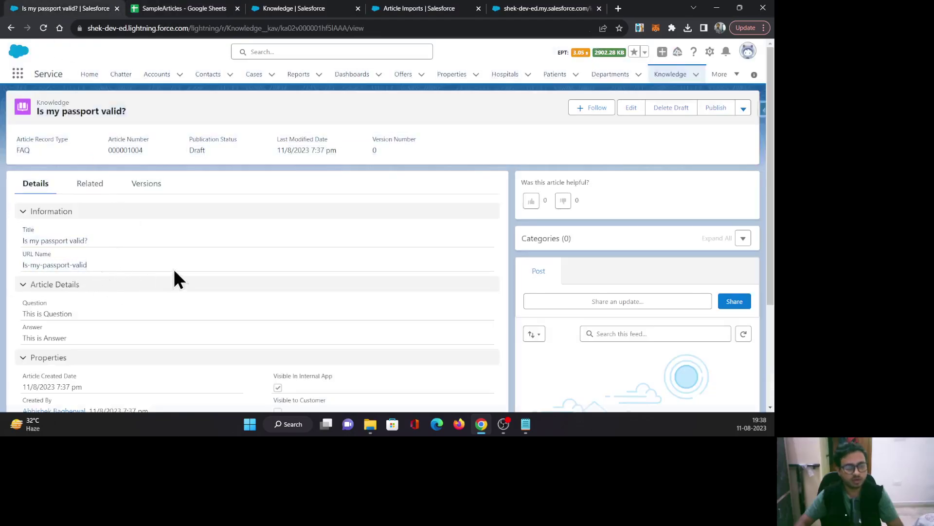
Compare the article's Question and Answer fields with the contents of the Question and Answer files in Notepad
scroll(174, 272, "down", 2)
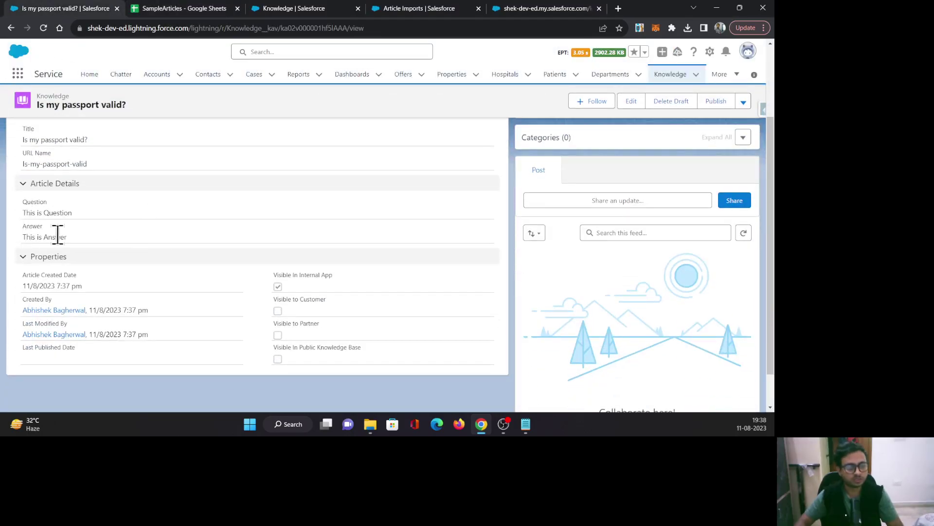
left_click(526, 424)
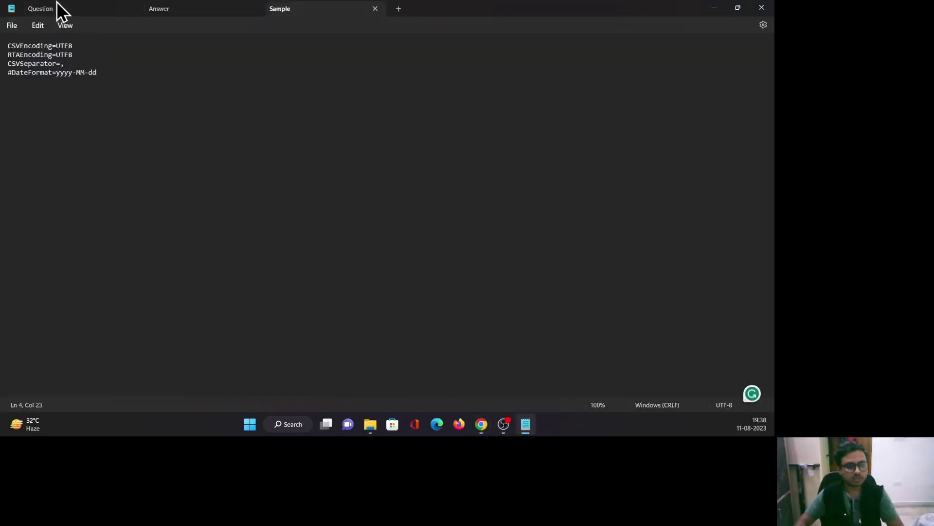
left_click(70, 9)
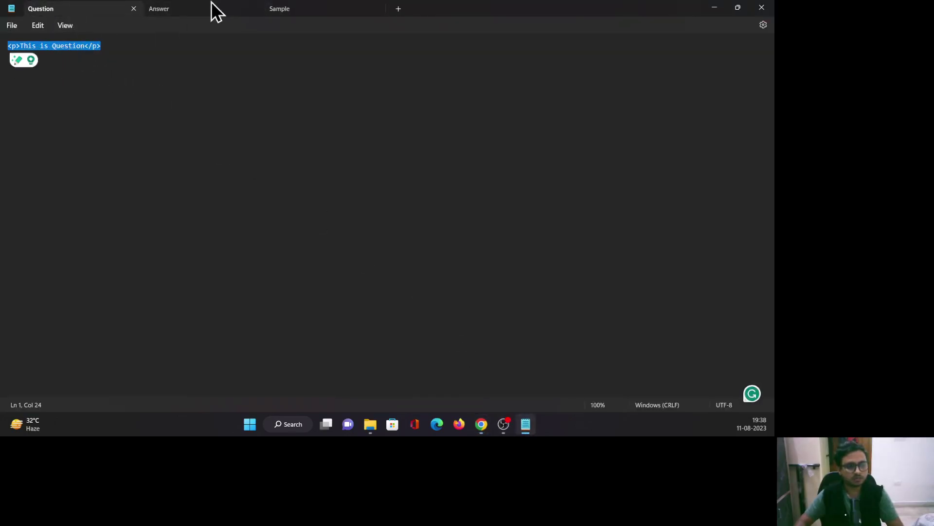
left_click(177, 9)
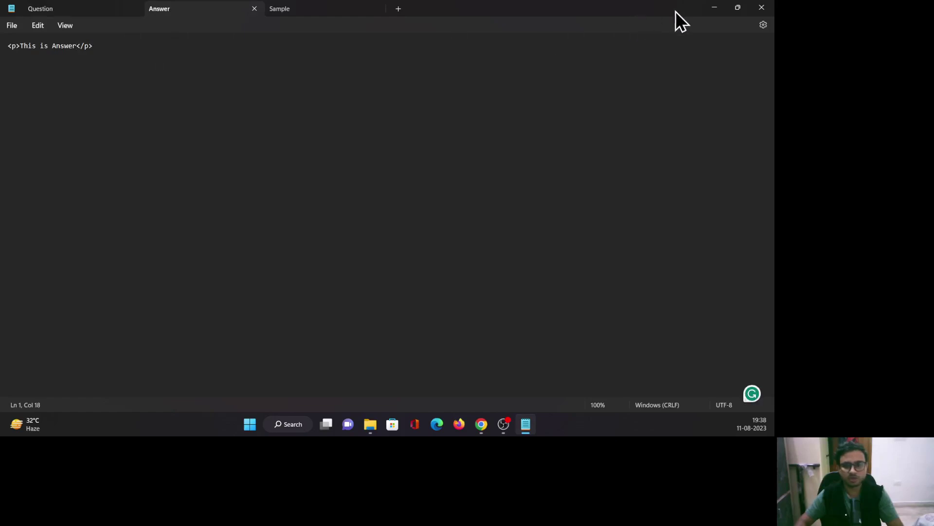
left_click(703, 3)
left_click_drag(79, 226, 24, 215)
left_click_drag(71, 234, 49, 238)
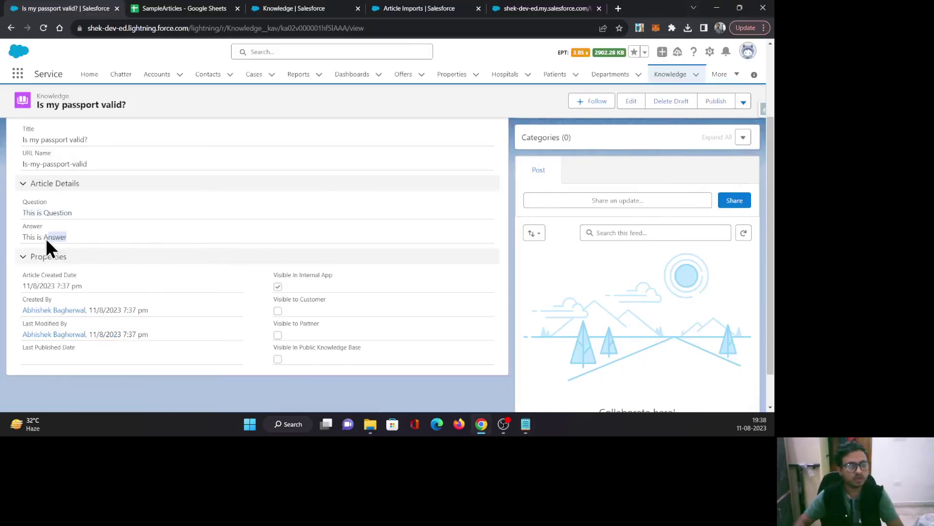
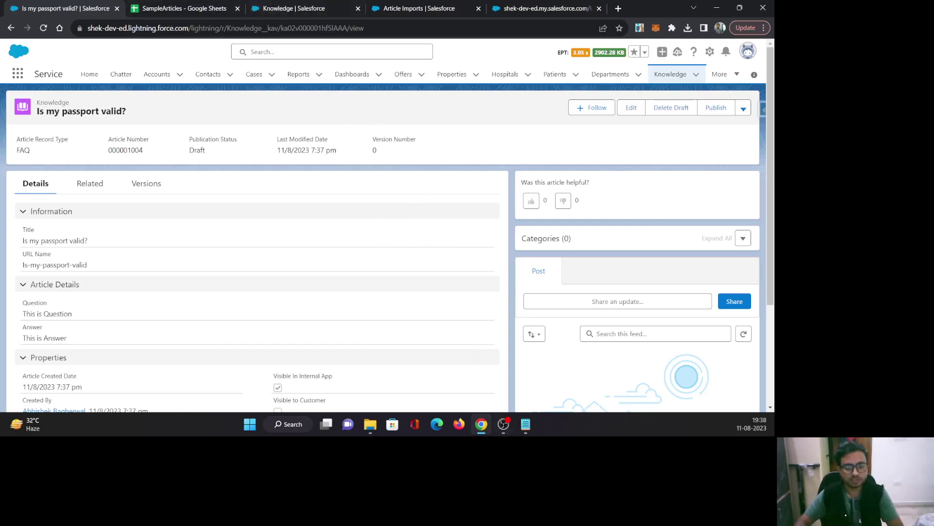
Review the Sample Articles Load folder in File Explorer, and the Question__c and Answer__c headers in the SampleArticles sheet in Chrome
left_click(370, 424)
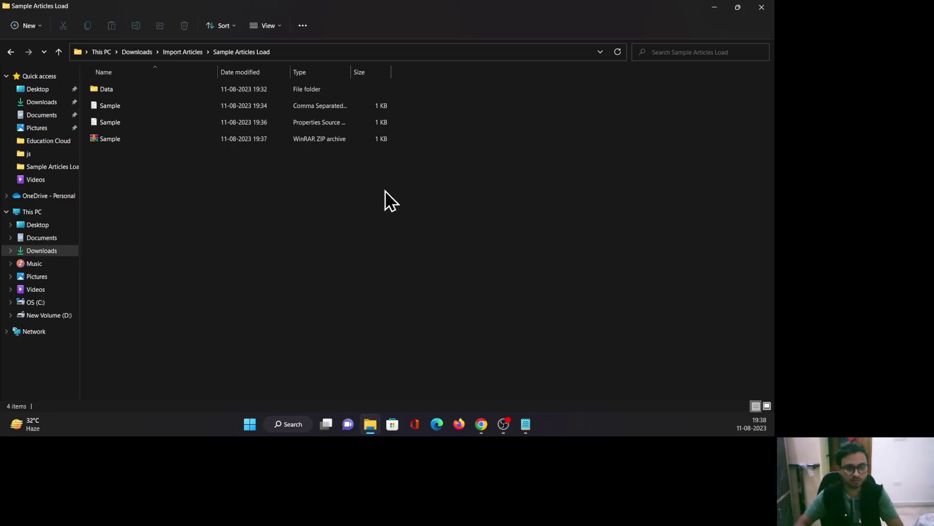
left_click(481, 424)
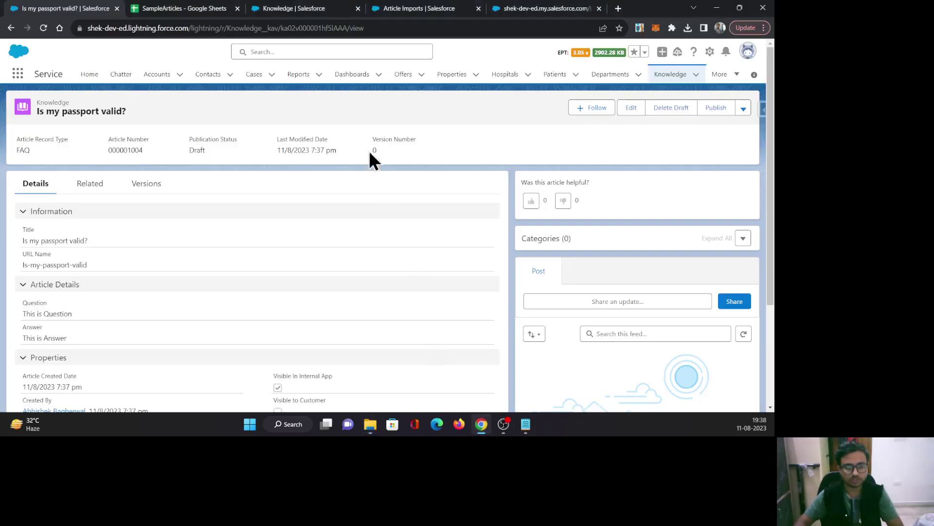
left_click(205, 11)
left_click_drag(421, 153, 489, 156)
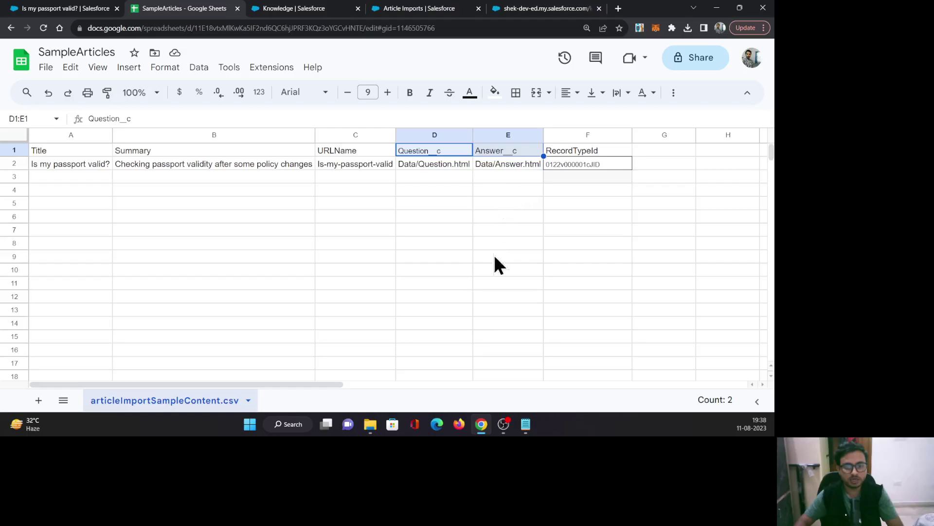
Check the HTML files in the Data subfolder against the file paths under Question__c and Answer__c in the SampleArticles sheet
left_click(481, 424)
double_click(121, 93)
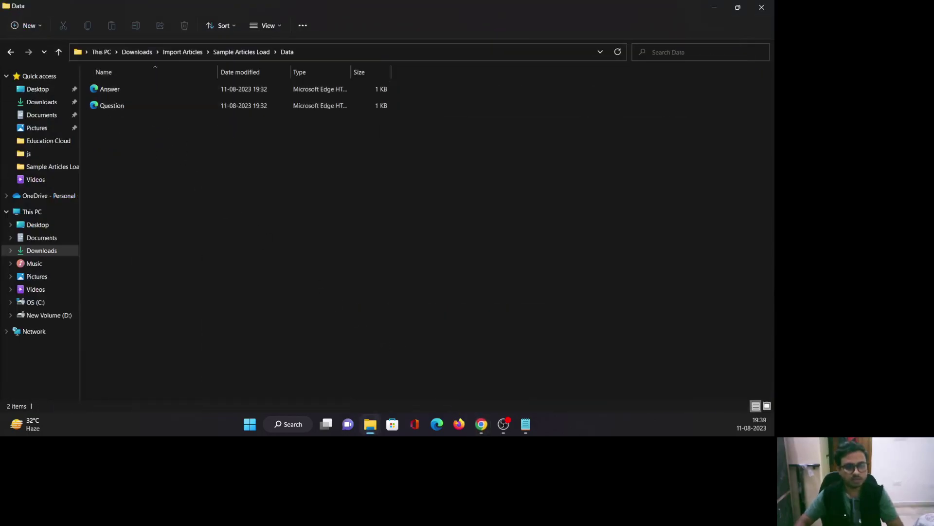
left_click(10, 51)
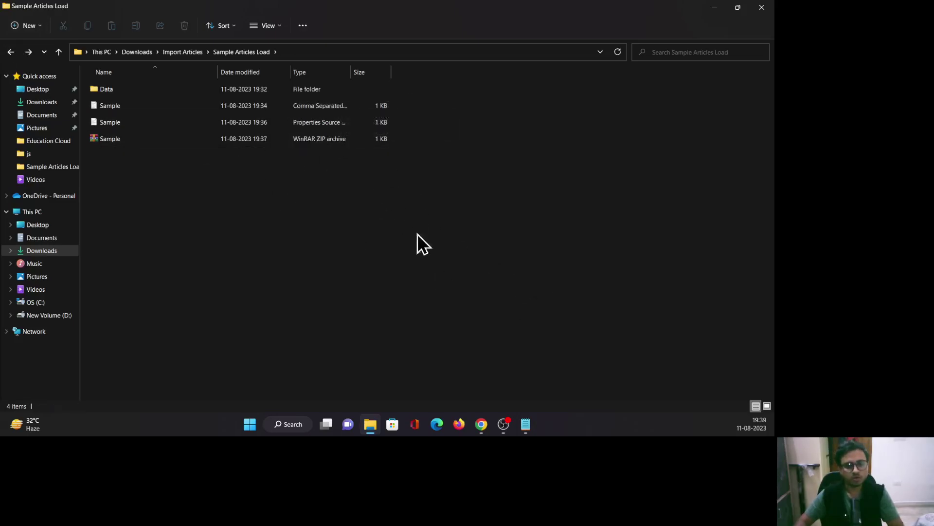
left_click(487, 428)
left_click(440, 165)
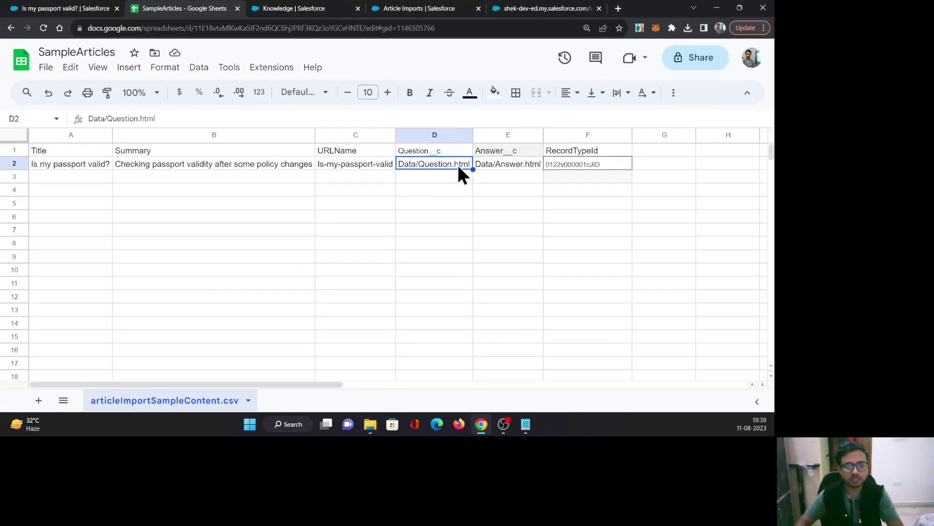
left_click(498, 167)
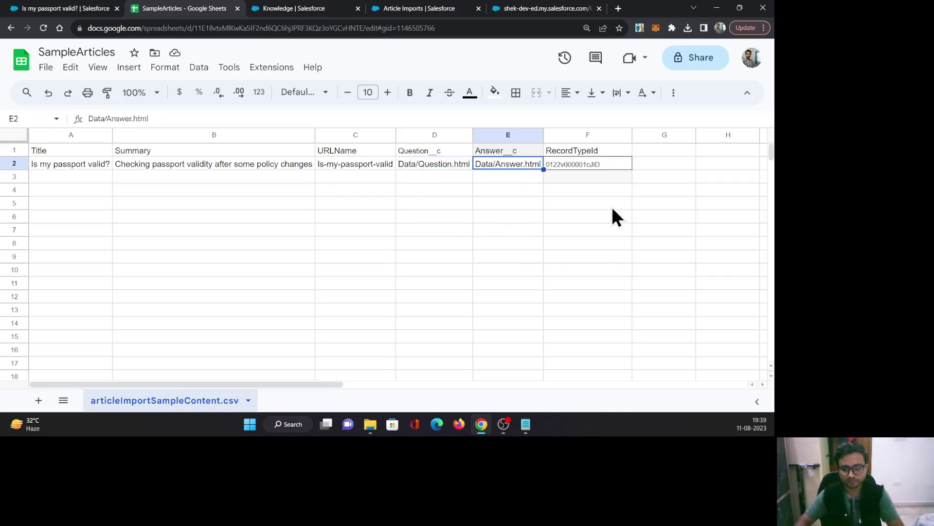
Examine the RecordTypeId column in the SampleArticles sheet and the Sample Articles Load folder in File Explorer, and return to Chrome
left_click(584, 150)
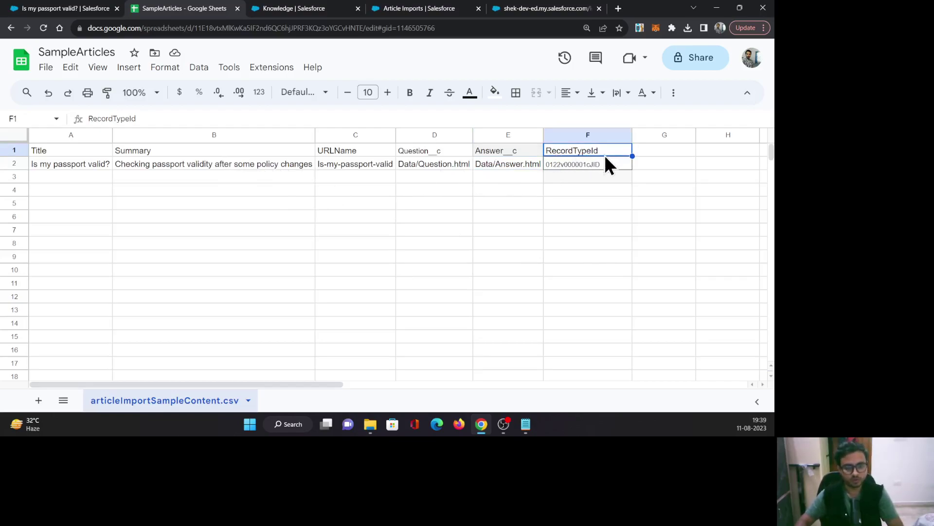
left_click(371, 424)
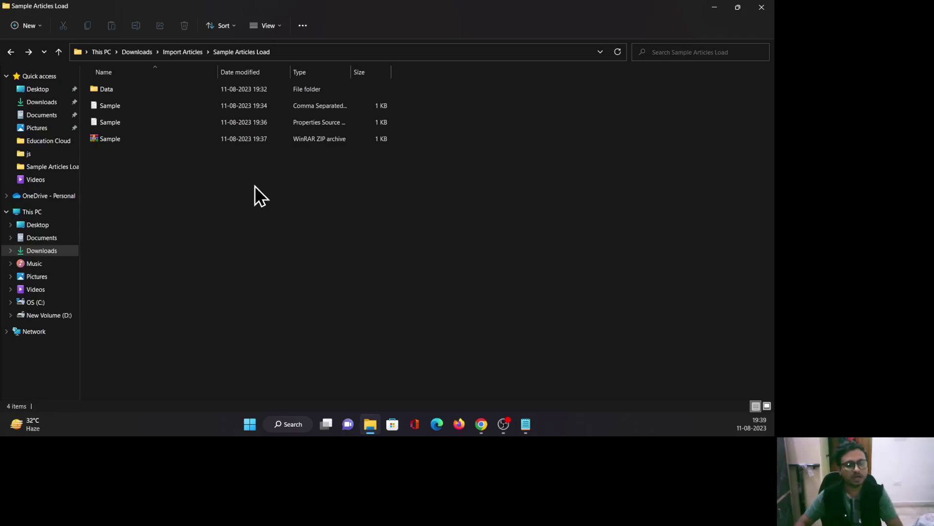
left_click(481, 422)
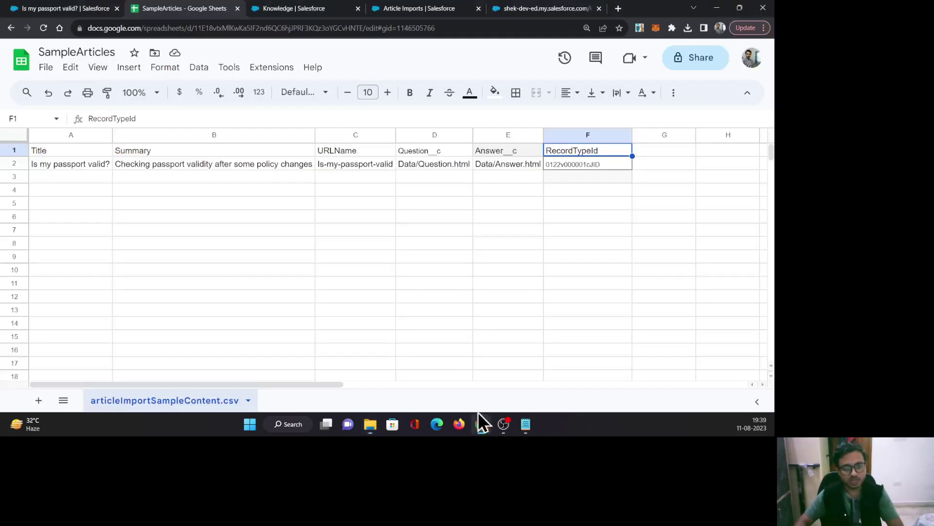
Open the Import Articles page in Salesforce Setup and review its instructions for the CSV file, import parameters and zip import
left_click(20, 9)
left_click(326, 10)
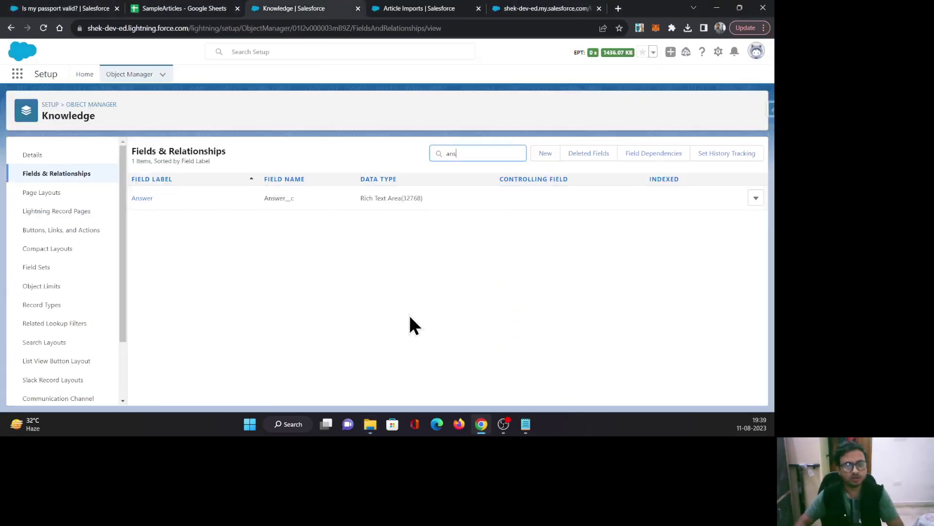
left_click(402, 7)
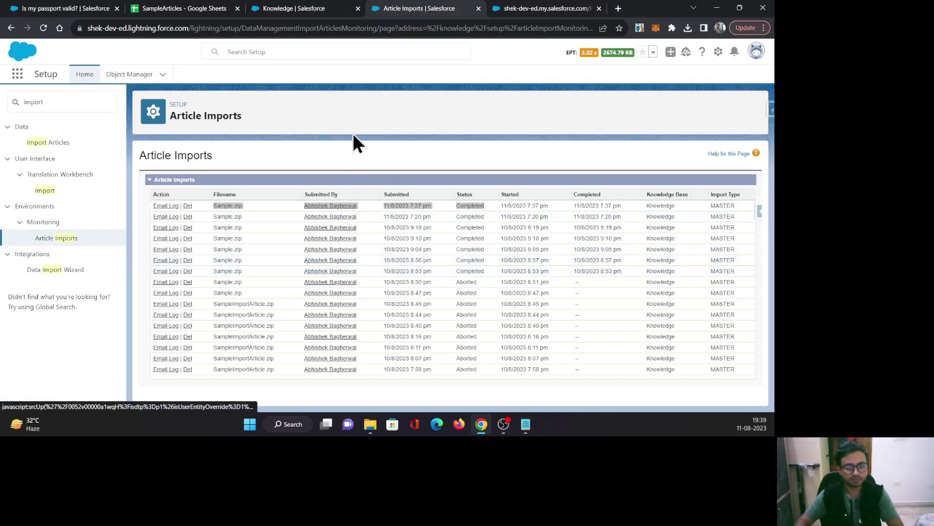
left_click(56, 142)
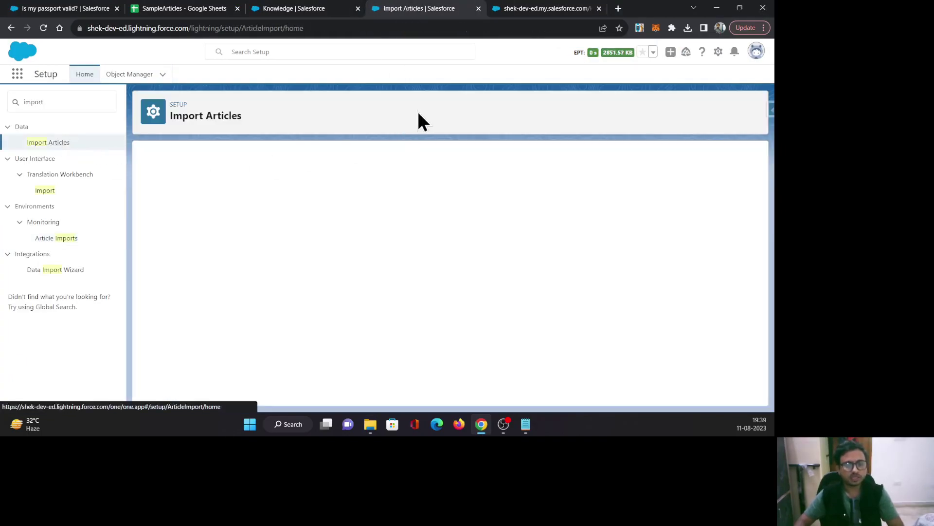
scroll(463, 267, "down", 3)
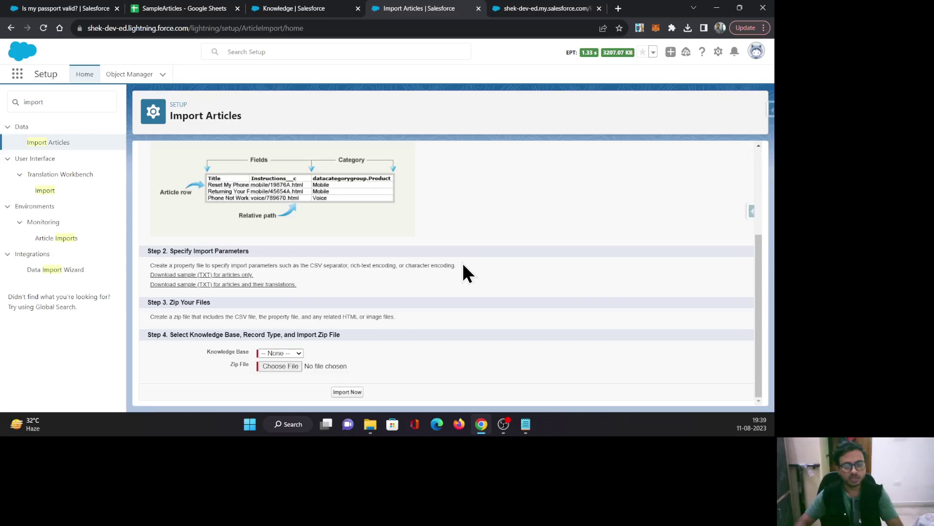
scroll(439, 265, "up", 1)
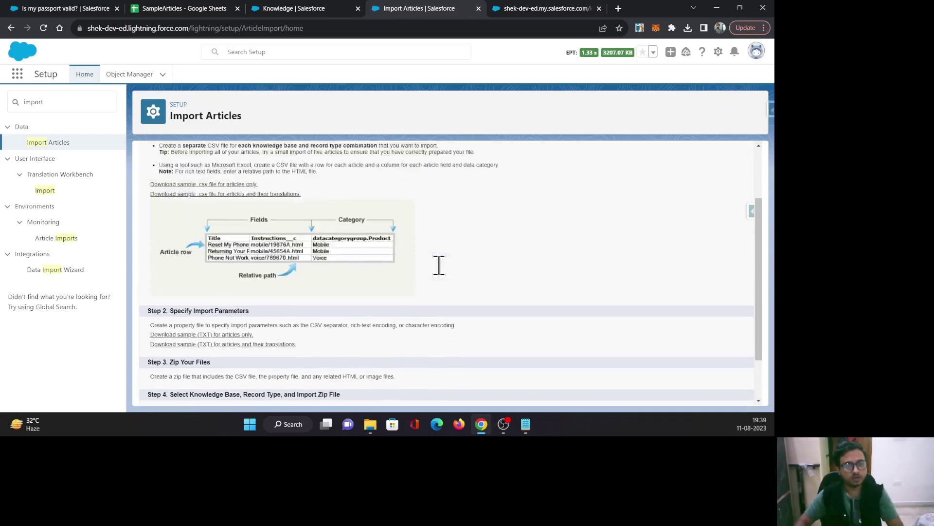
scroll(439, 265, "up", 2)
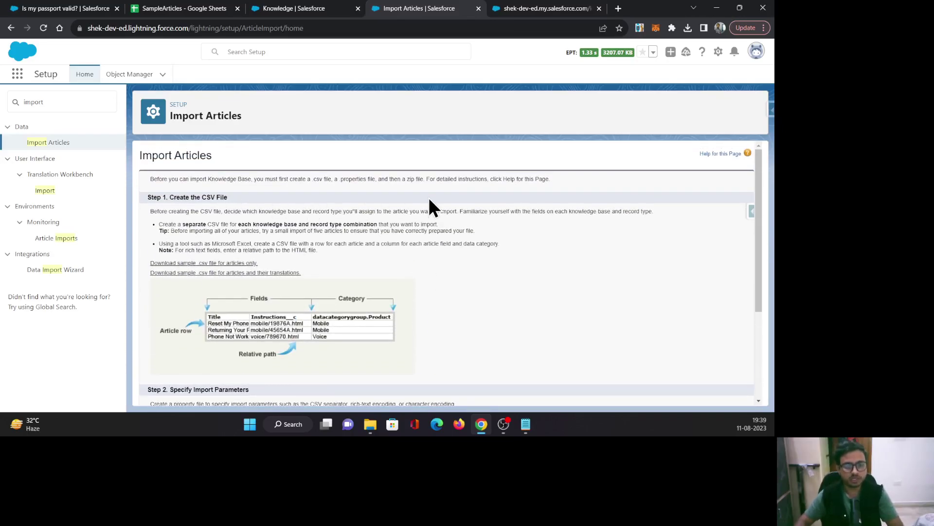